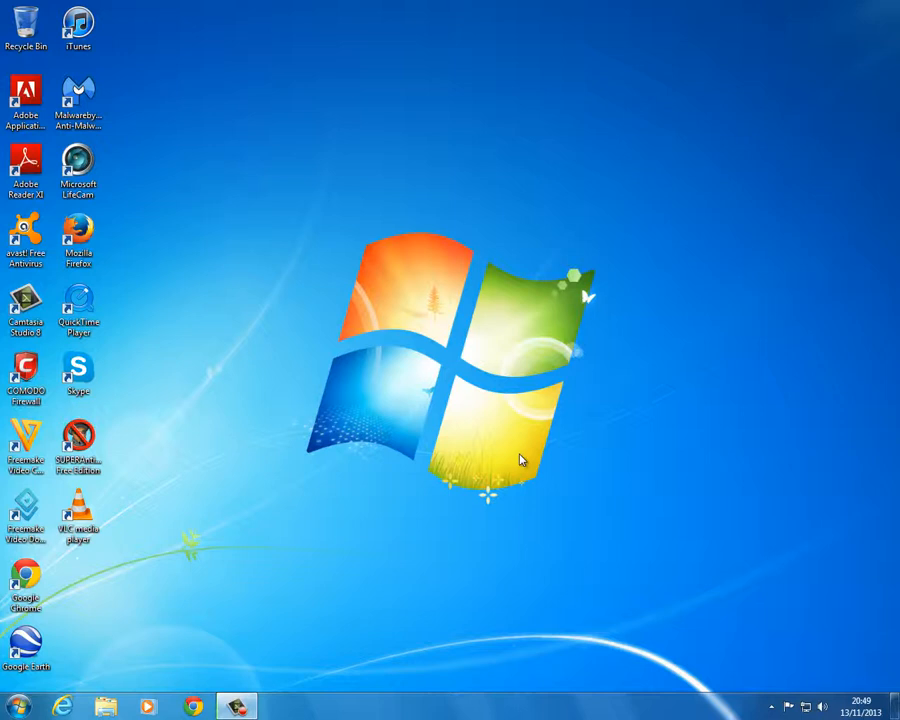
Step: Open System Configuration by running the msconfig command
{"action": "key", "text": "super+r"}
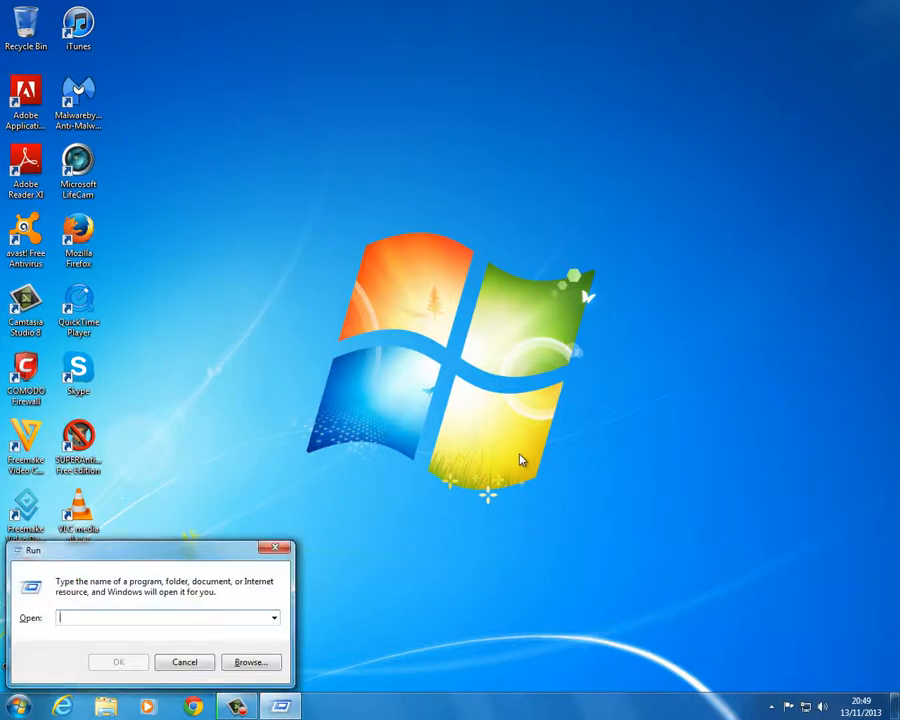
{"action": "type", "text": "msconf"}
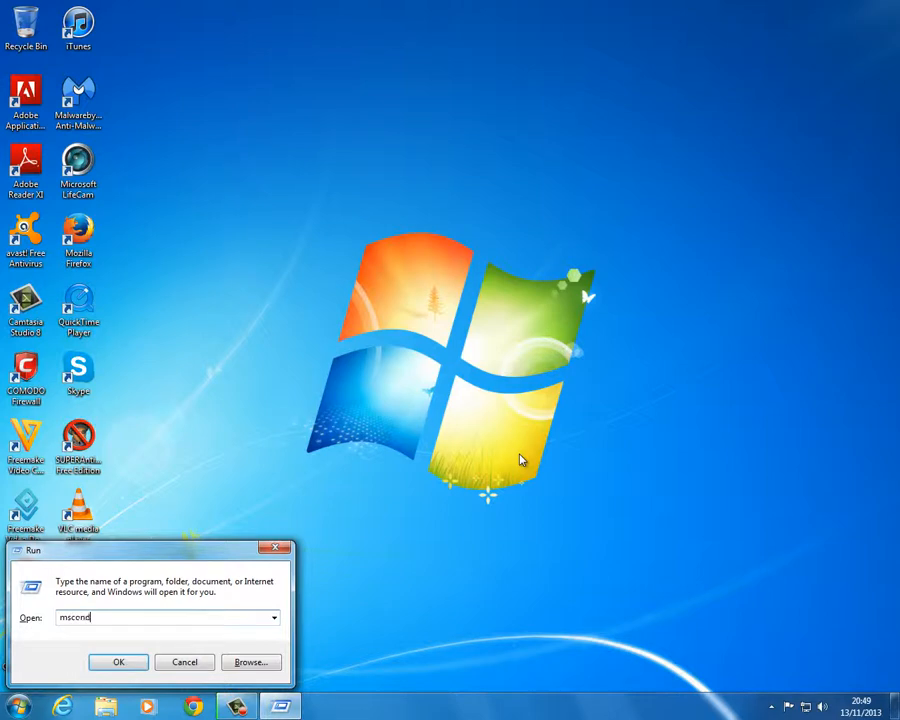
{"action": "type", "text": "ig"}
{"action": "left_click", "coordinate": [138, 664]}
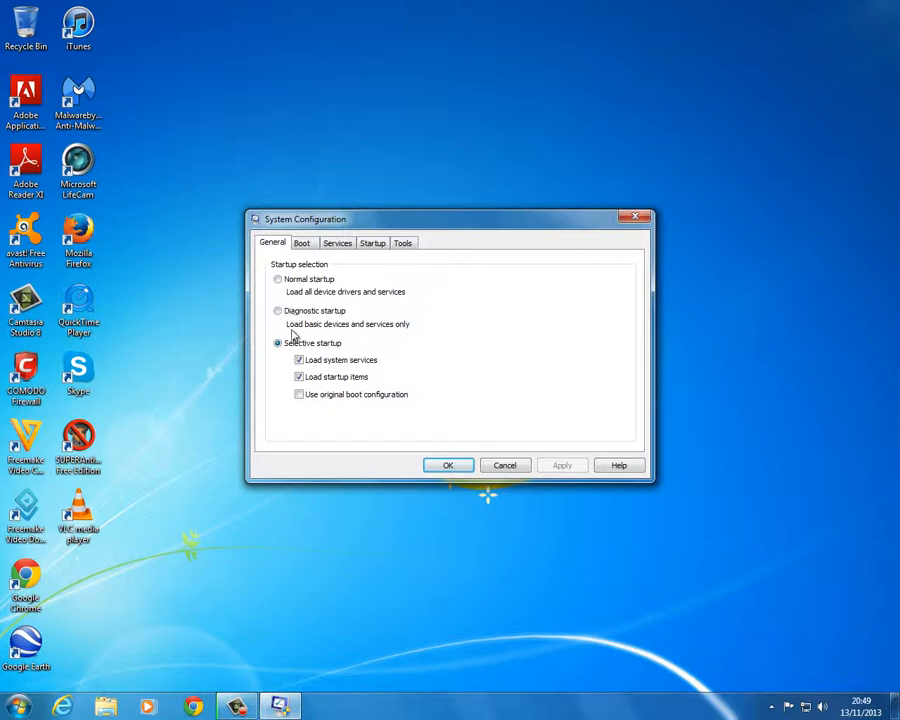
Step: Show the list of startup programs and widen the Startup Item column enough to read the full names
{"action": "left_click", "coordinate": [375, 244]}
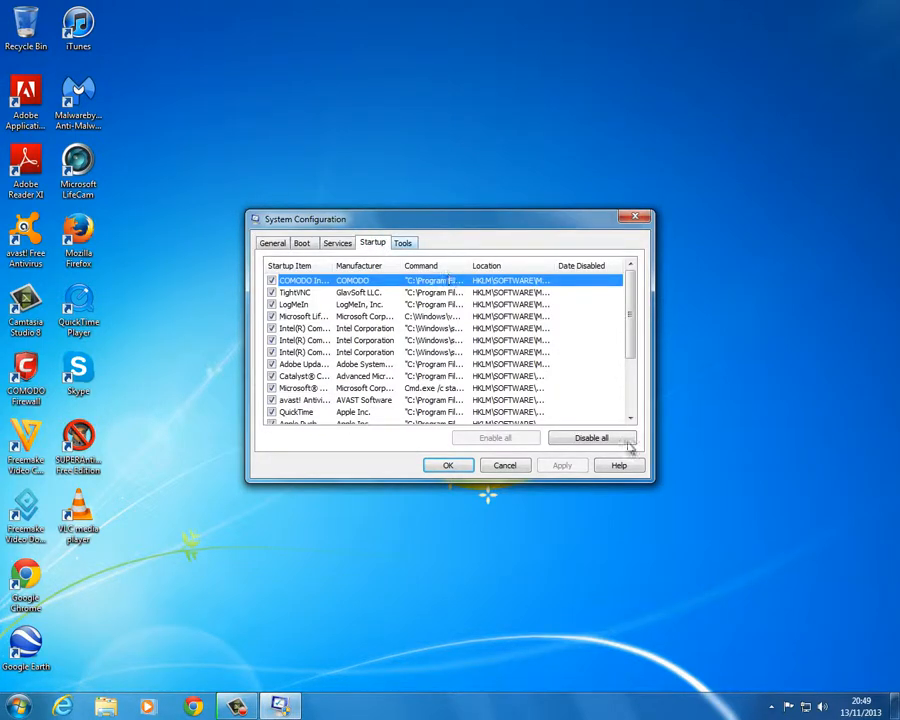
{"action": "mouse_move", "coordinate": [632, 305]}
{"action": "left_mouse_down"}
{"action": "mouse_move", "coordinate": [619, 358]}
{"action": "mouse_move", "coordinate": [628, 290]}
{"action": "left_mouse_up"}
{"action": "left_click", "coordinate": [573, 283]}
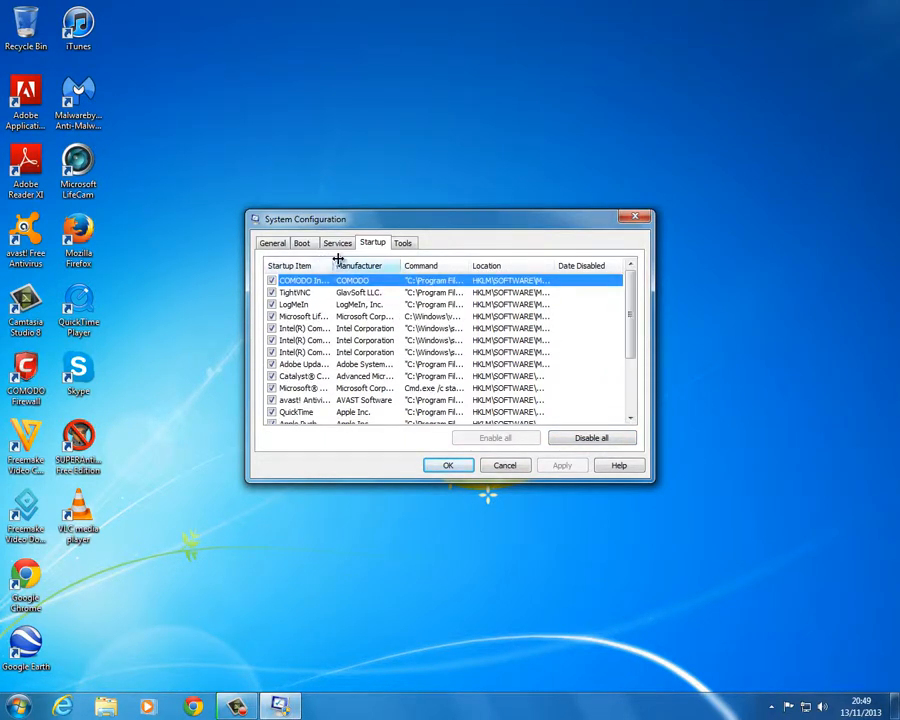
{"action": "left_click_drag", "start_coordinate": [335, 259], "coordinate": [425, 260]}
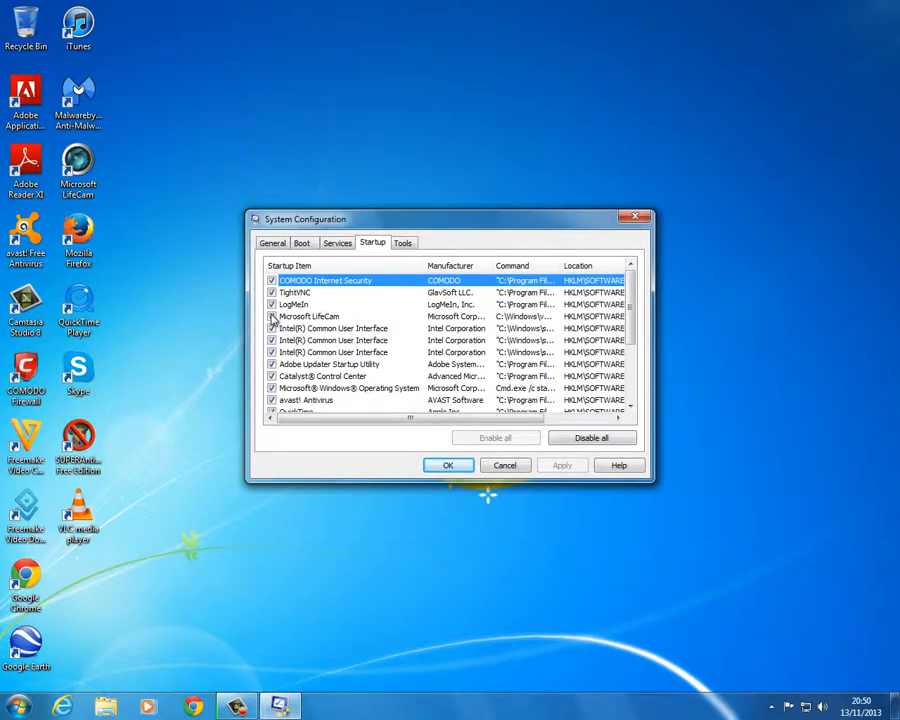
Step: Disable the first Microsoft LifeCam entry, Adobe Updater Startup Utility, QuickTime and Apple Push at startup
{"action": "left_click", "coordinate": [272, 317]}
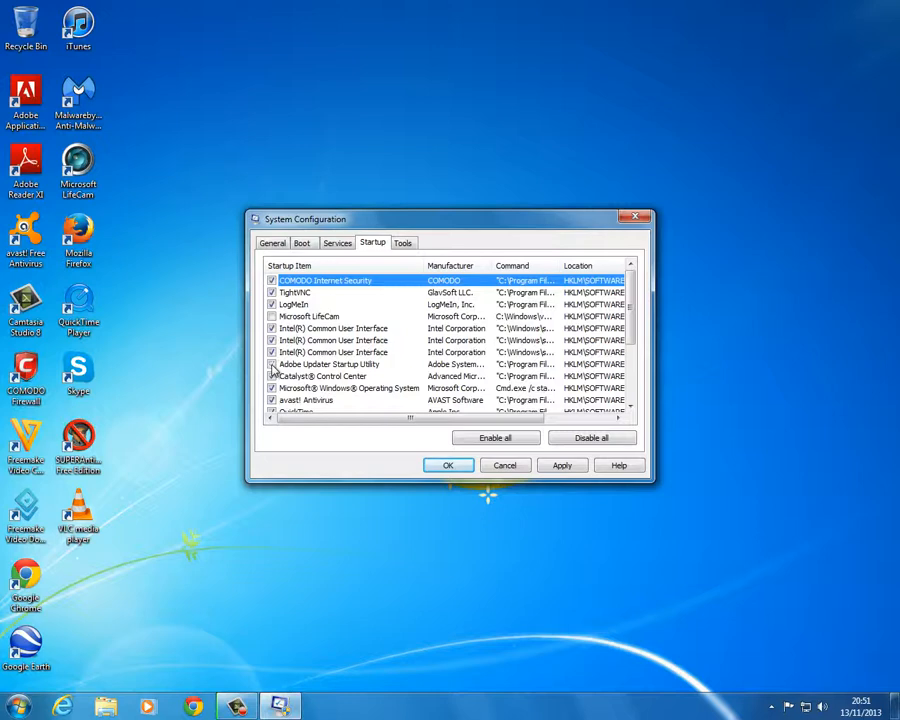
{"action": "scroll", "coordinate": [274, 368], "scroll_direction": "down", "scroll_amount": 1}
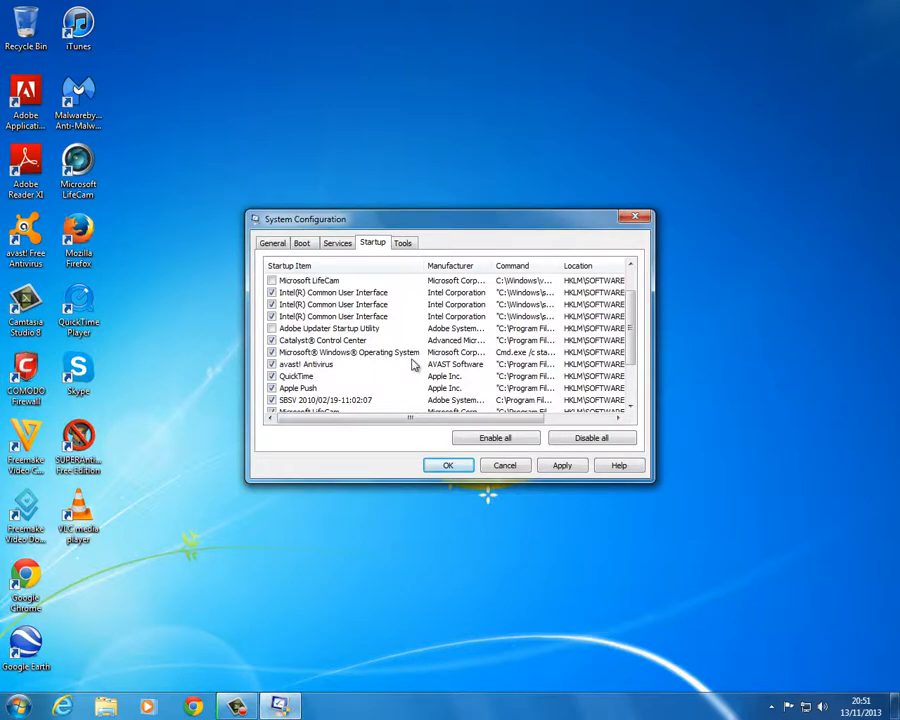
{"action": "left_click", "coordinate": [271, 376]}
{"action": "left_click", "coordinate": [271, 388]}
{"action": "scroll", "coordinate": [378, 410], "scroll_direction": "down", "scroll_amount": 1}
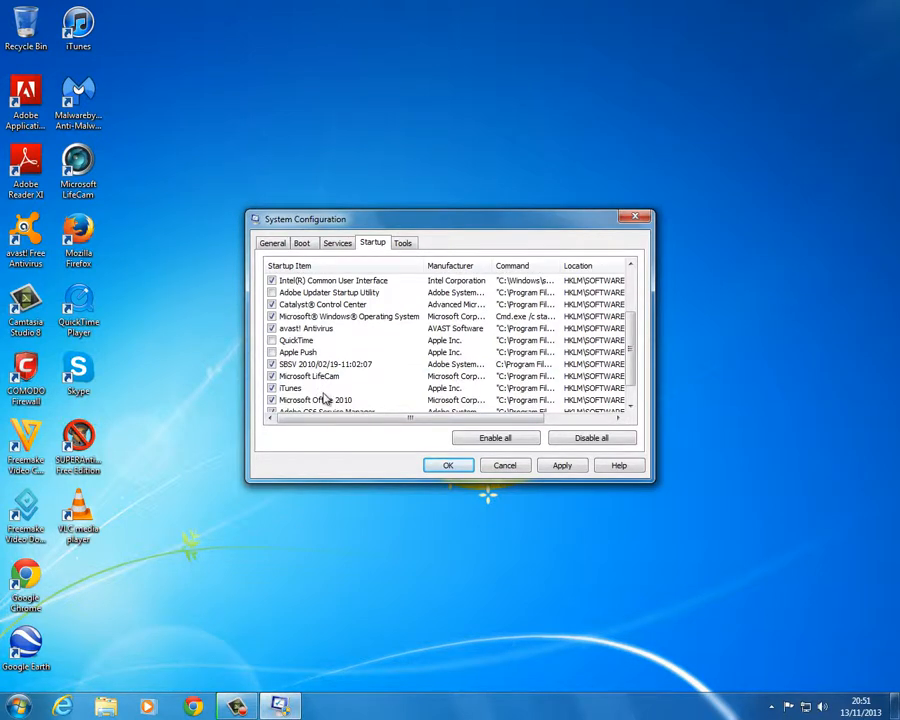
Step: Disable the SBSV 2010/02/19-11:02:07, second Microsoft LifeCam, iTunes and Microsoft Office 2010 startup items
{"action": "left_click", "coordinate": [271, 364]}
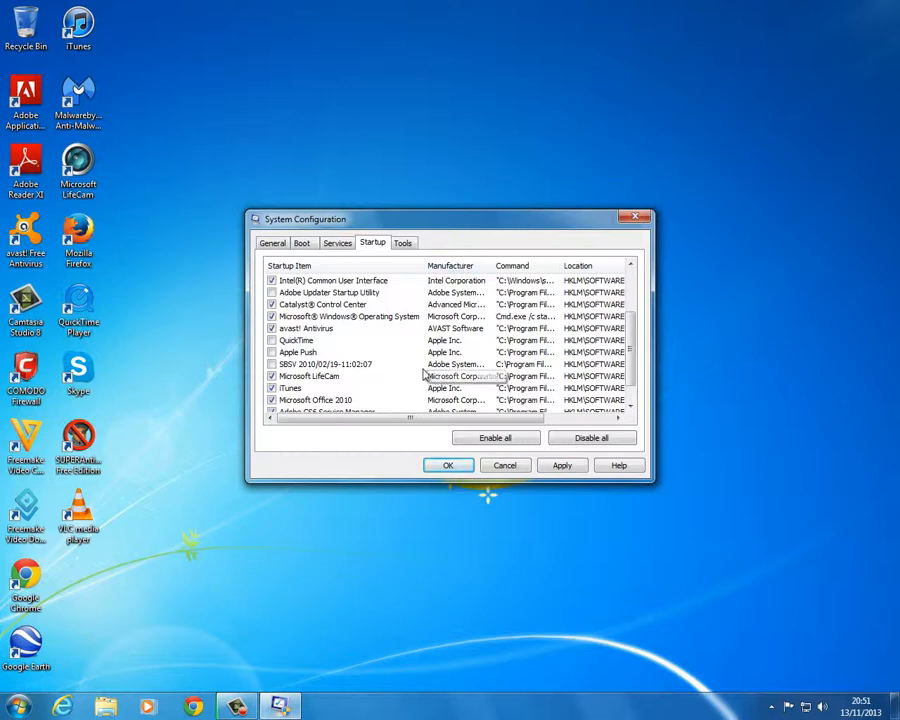
{"action": "left_click_drag", "start_coordinate": [455, 420], "coordinate": [512, 418]}
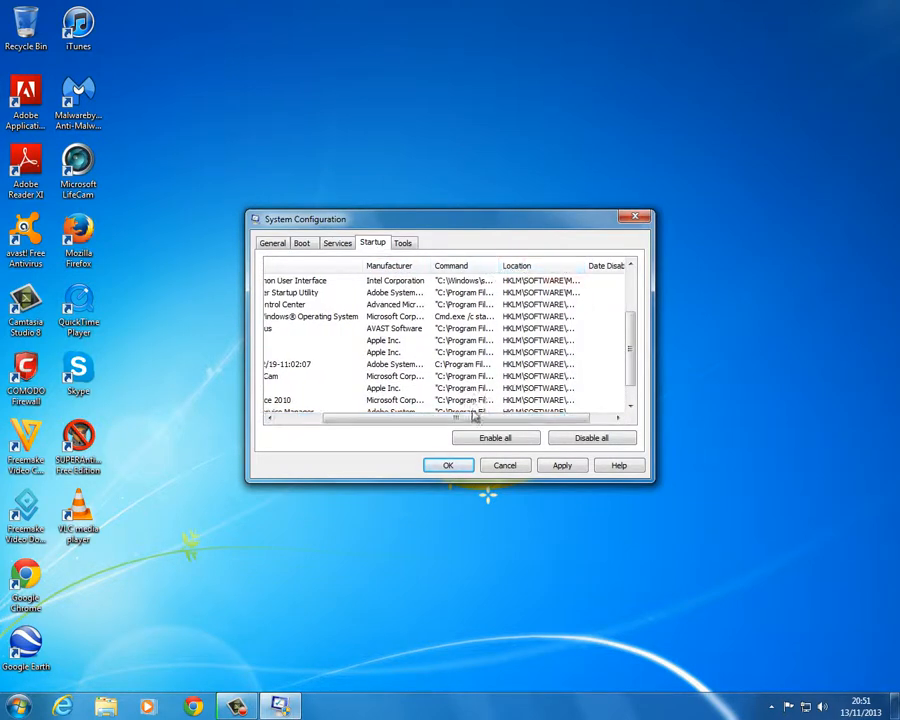
{"action": "left_click_drag", "start_coordinate": [436, 419], "coordinate": [389, 419]}
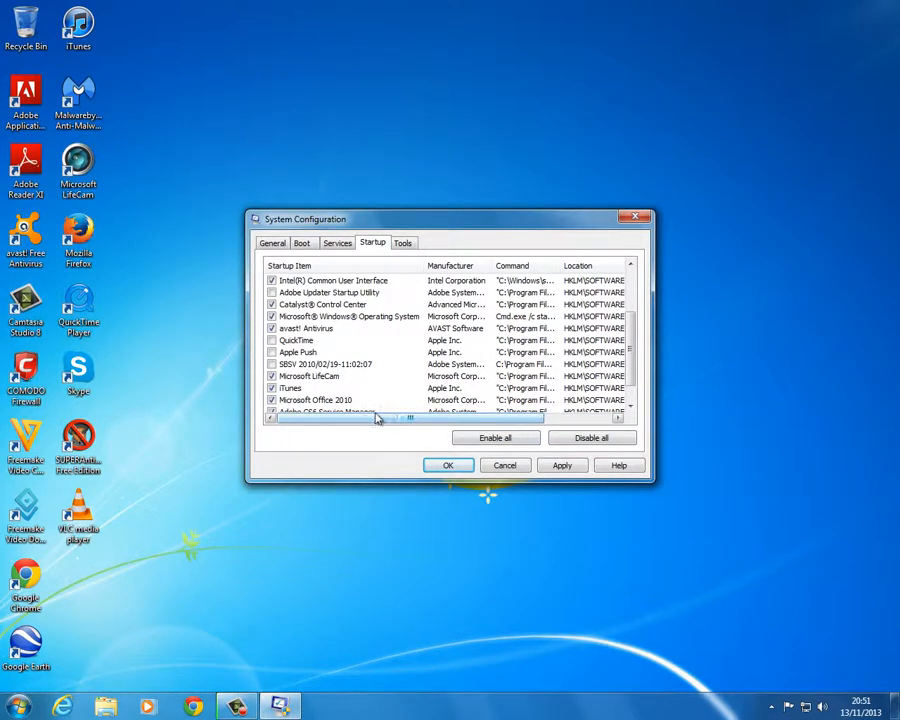
{"action": "left_click", "coordinate": [271, 377]}
{"action": "left_click", "coordinate": [271, 389]}
Step: Disable the Adobe CS6 Service Manager and Adobe Reader and Acrobat Manager startup items
{"action": "scroll", "coordinate": [287, 397], "scroll_direction": "down", "scroll_amount": 1}
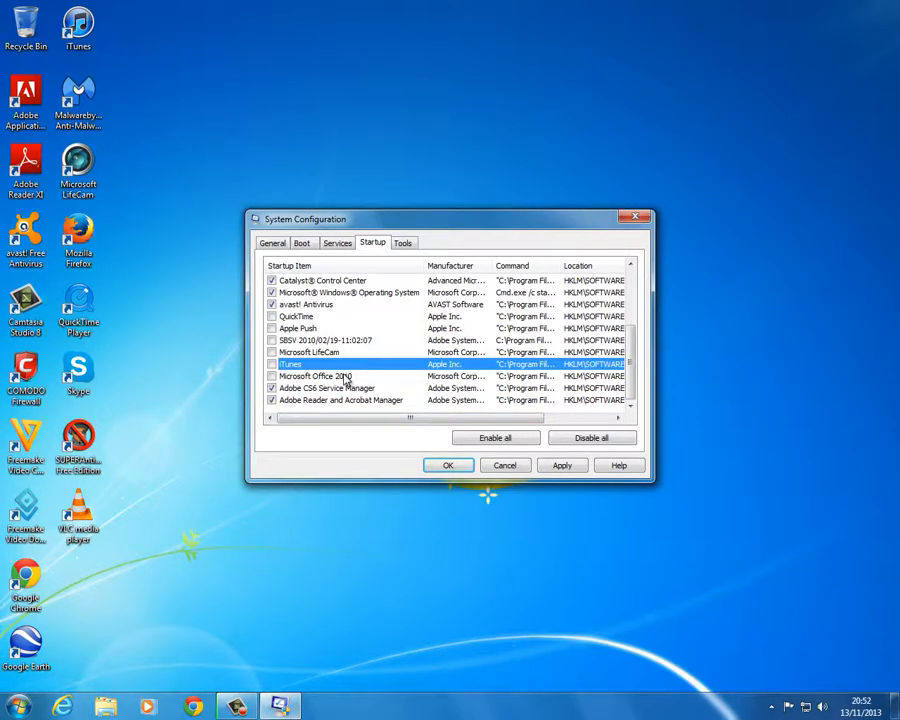
{"action": "left_click", "coordinate": [271, 388]}
{"action": "left_click", "coordinate": [271, 400]}
{"action": "scroll", "coordinate": [369, 310], "scroll_direction": "up", "scroll_amount": 3}
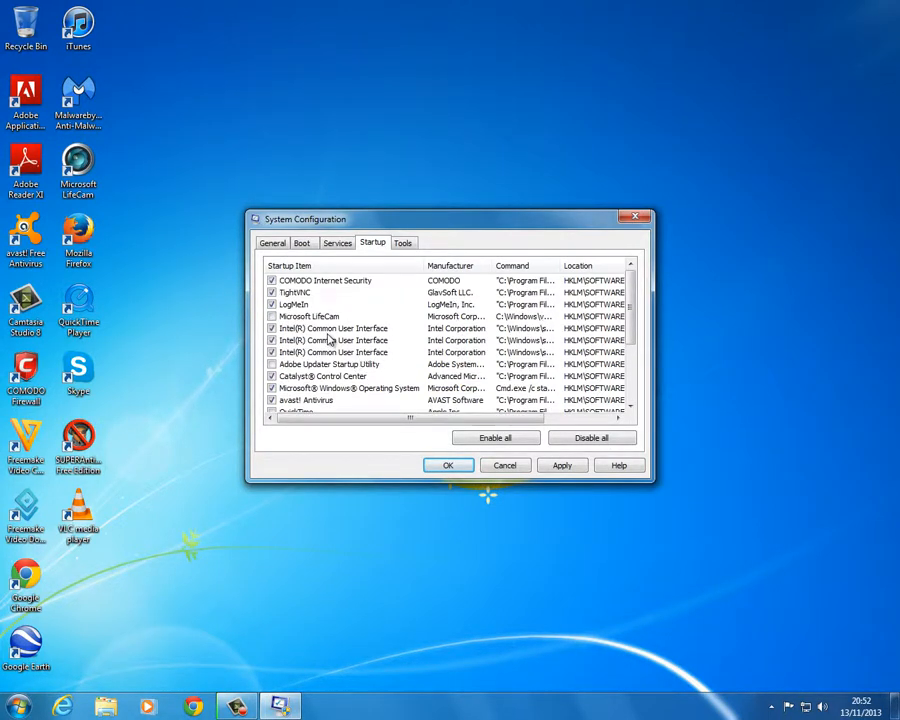
Step: Hide all Microsoft services in the services list and disable SAS Core Service, Adobe Acrobat Update Service and Adobe Flash Player Update Service
{"action": "left_click", "coordinate": [337, 243]}
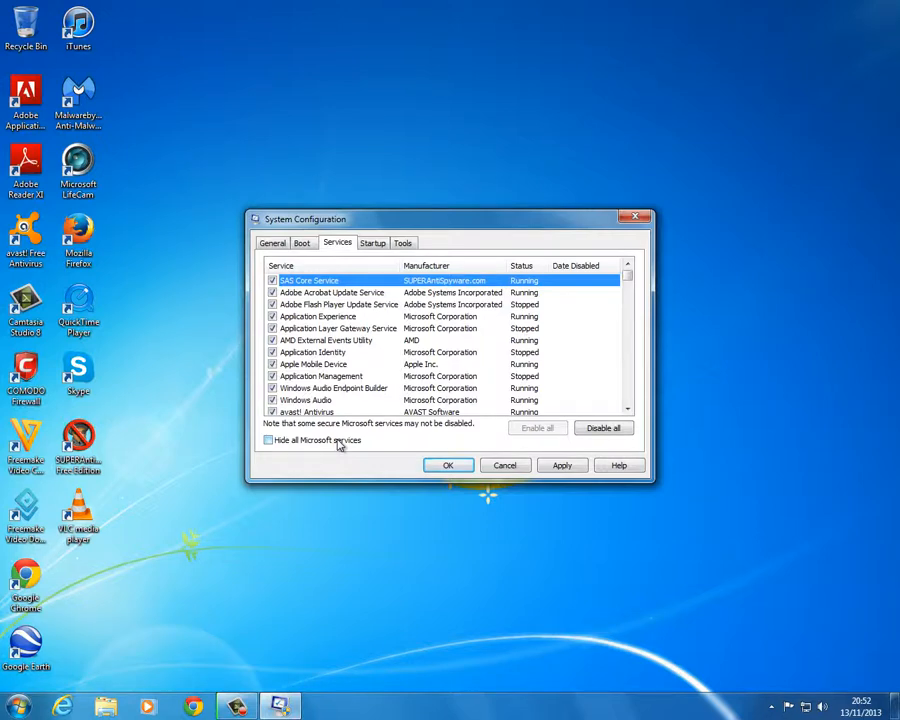
{"action": "left_click", "coordinate": [339, 442]}
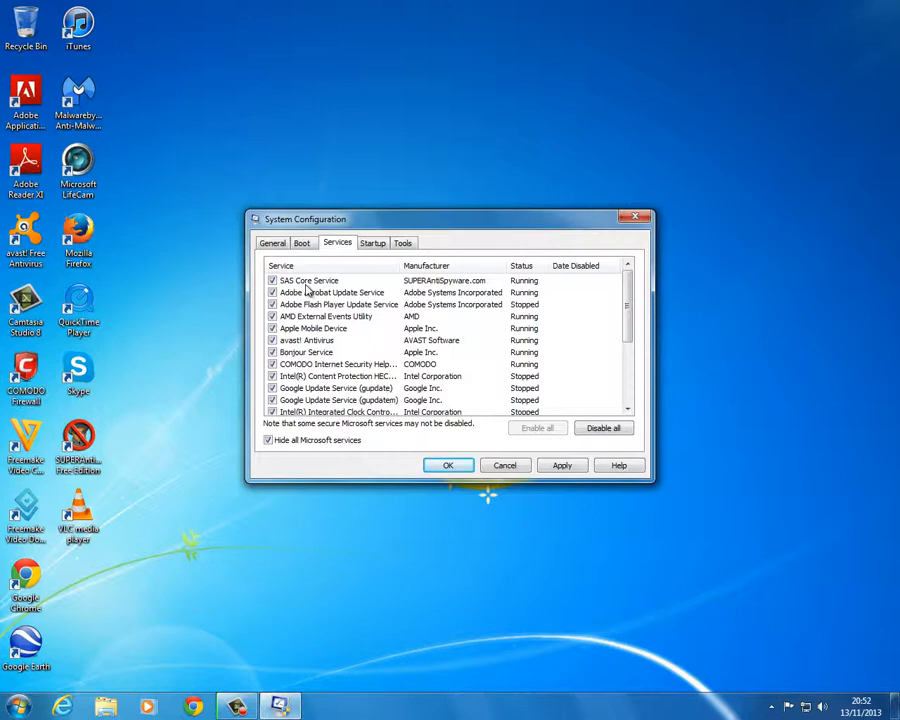
{"action": "left_click", "coordinate": [272, 280]}
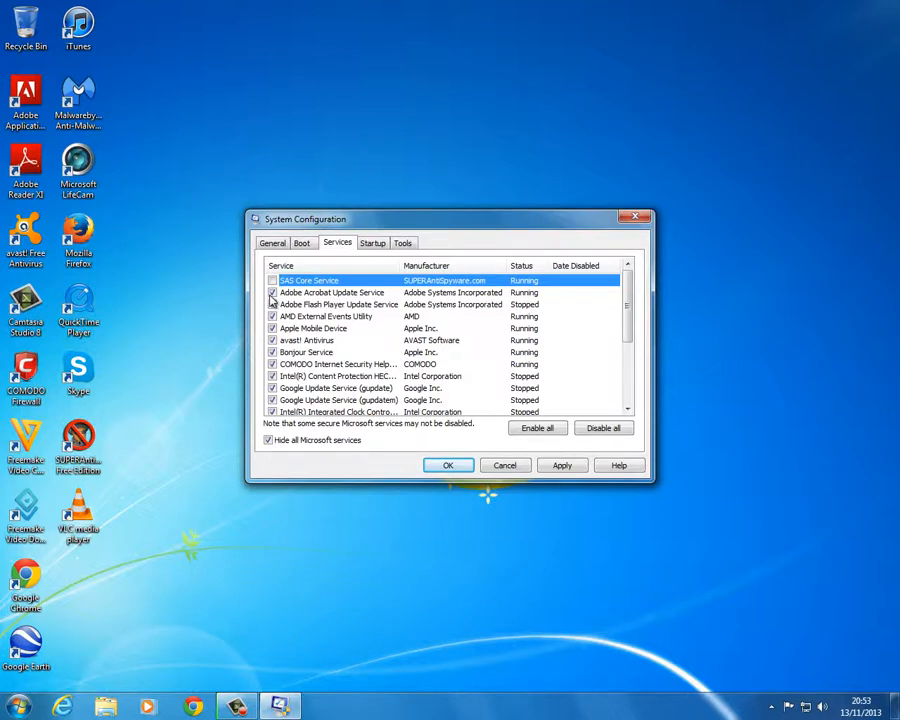
{"action": "left_click", "coordinate": [272, 292]}
{"action": "left_click", "coordinate": [273, 305]}
Step: Disable the Intel(R) Content Protection service and both Google Update services, gupdate and gupdatem
{"action": "scroll", "coordinate": [272, 338], "scroll_direction": "down", "scroll_amount": 1}
{"action": "scroll", "coordinate": [272, 338], "scroll_direction": "up", "scroll_amount": 1}
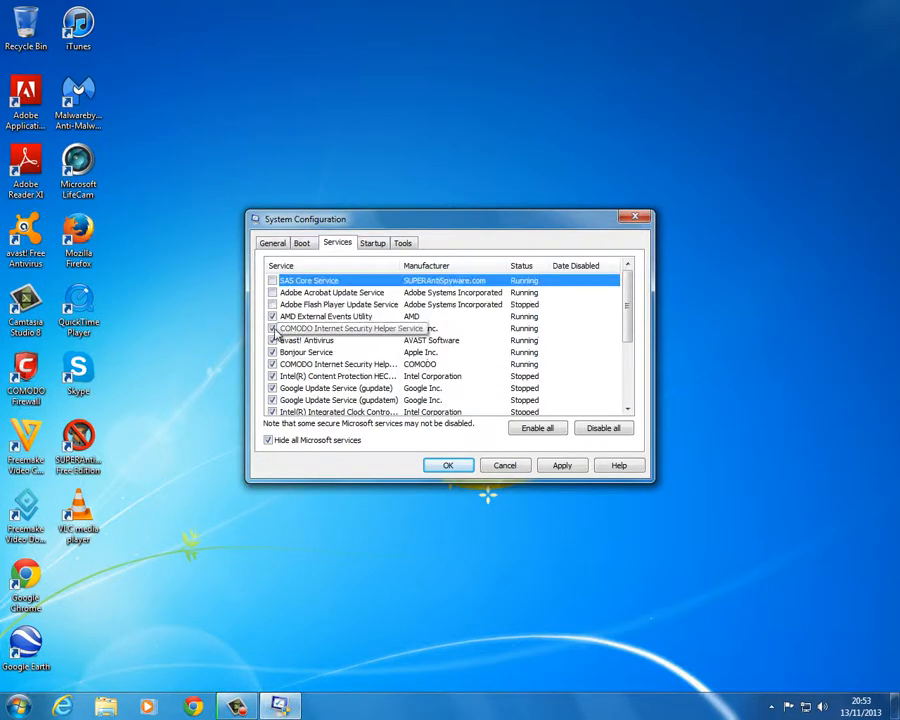
{"action": "scroll", "coordinate": [274, 337], "scroll_direction": "down", "scroll_amount": 1}
{"action": "scroll", "coordinate": [278, 337], "scroll_direction": "up", "scroll_amount": 1}
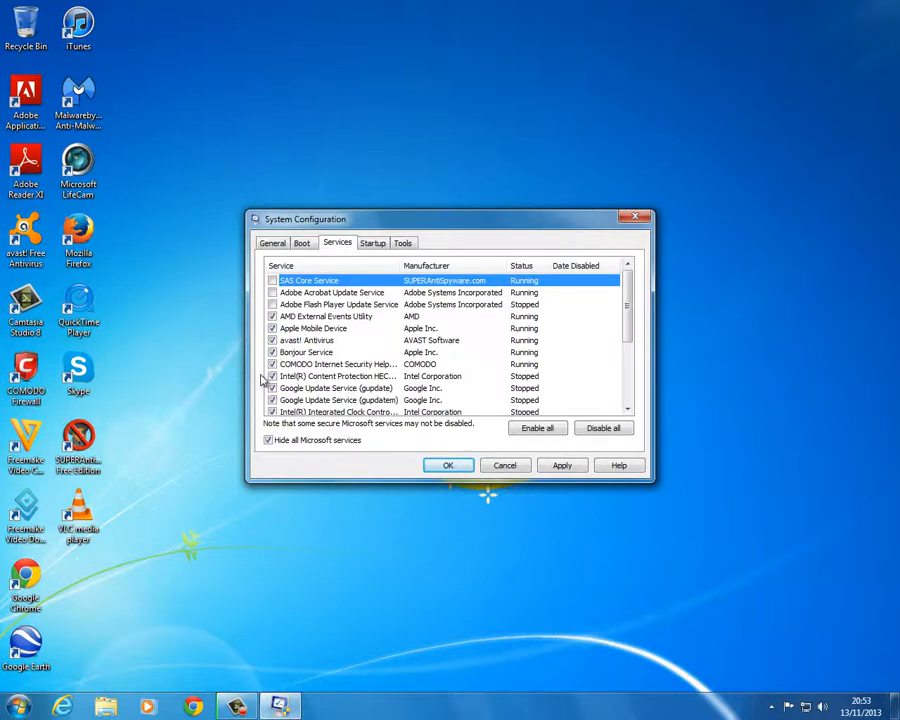
{"action": "scroll", "coordinate": [270, 370], "scroll_direction": "down", "scroll_amount": 1}
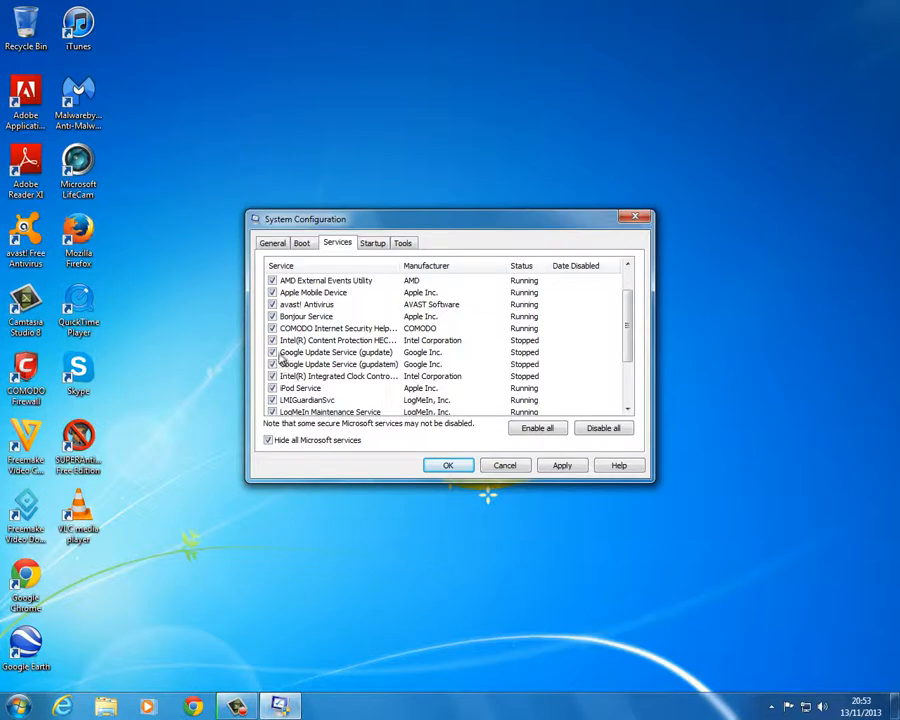
{"action": "left_click", "coordinate": [273, 341]}
{"action": "left_click", "coordinate": [272, 352]}
{"action": "left_click", "coordinate": [272, 364]}
Step: Disable the Mozilla Maintenance Service, Skype Updater and SwitchBoard services, and apply the changes
{"action": "scroll", "coordinate": [270, 400], "scroll_direction": "down", "scroll_amount": 2}
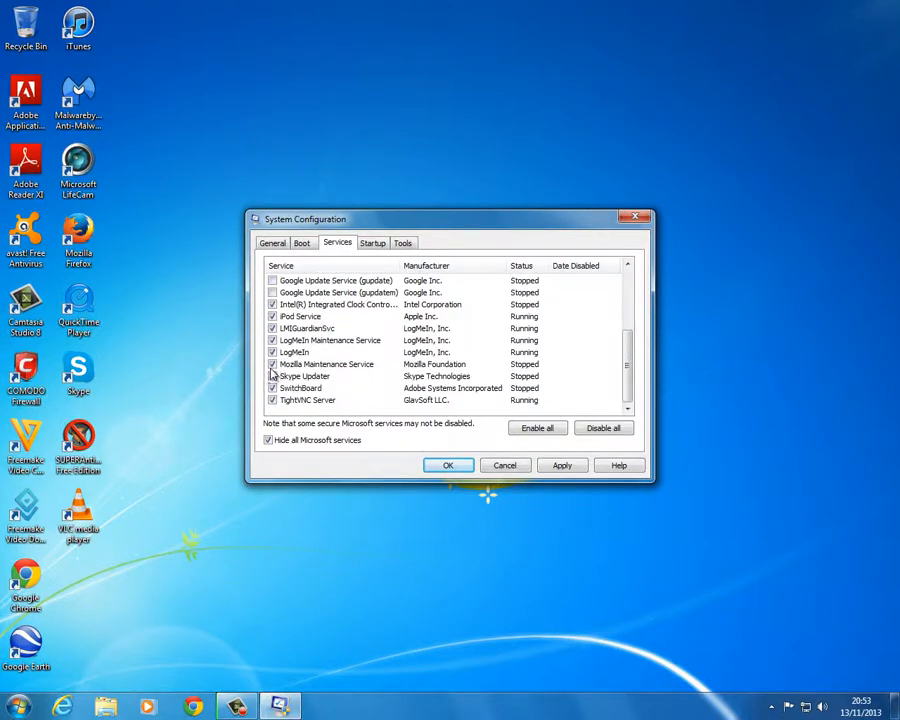
{"action": "left_click", "coordinate": [272, 365]}
{"action": "left_click", "coordinate": [272, 376]}
{"action": "left_click", "coordinate": [272, 389]}
{"action": "left_click", "coordinate": [549, 467]}
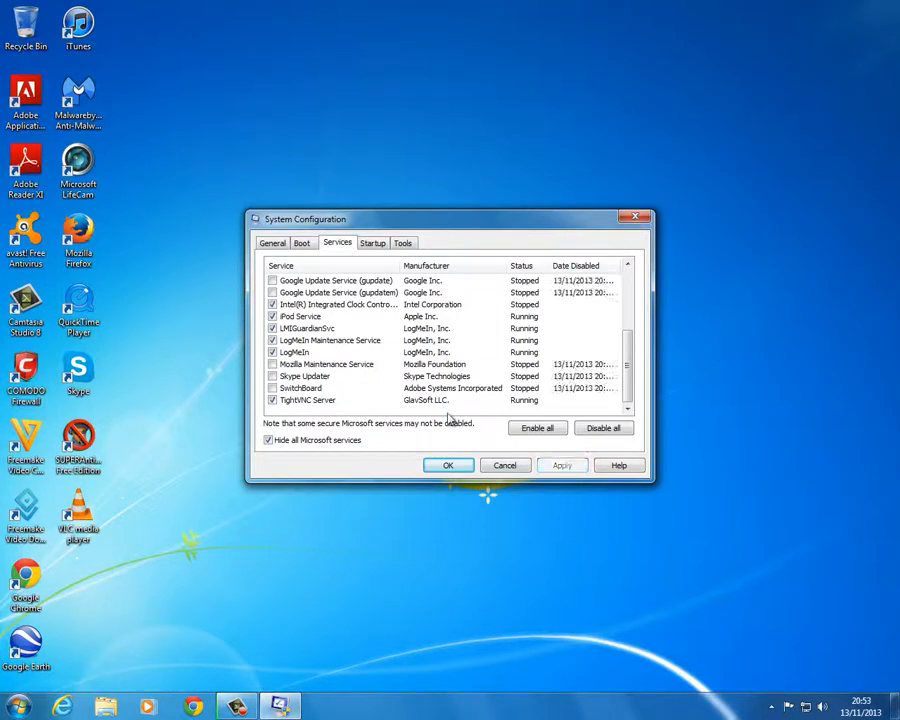
Step: Set the number of processors to 2 in the advanced boot options, then apply the change and close System Configuration
{"action": "left_click", "coordinate": [304, 246]}
{"action": "left_click", "coordinate": [335, 350]}
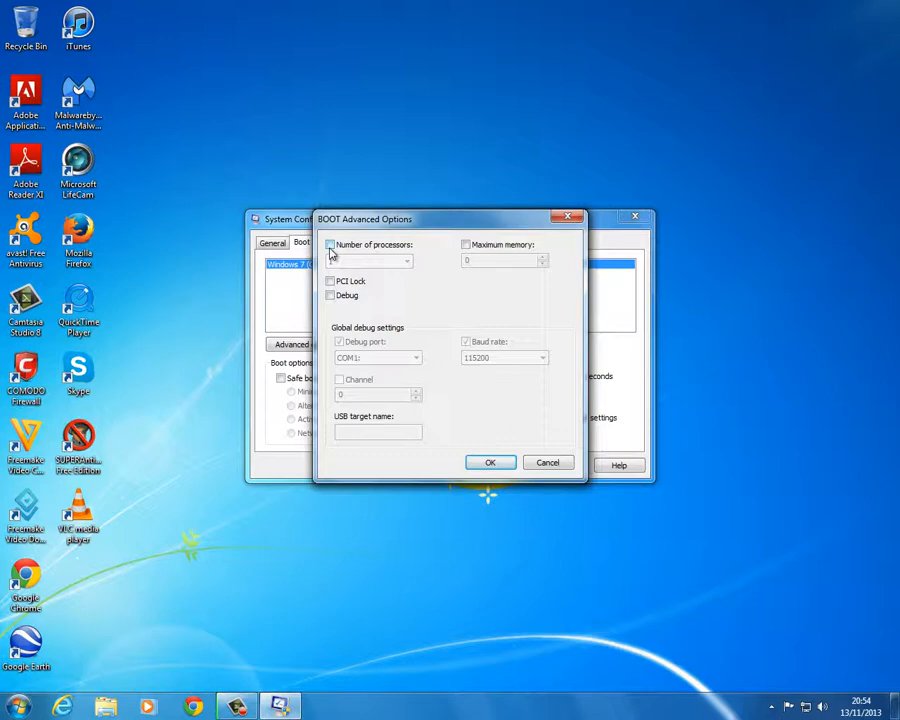
{"action": "left_click", "coordinate": [330, 246]}
{"action": "left_click", "coordinate": [342, 262]}
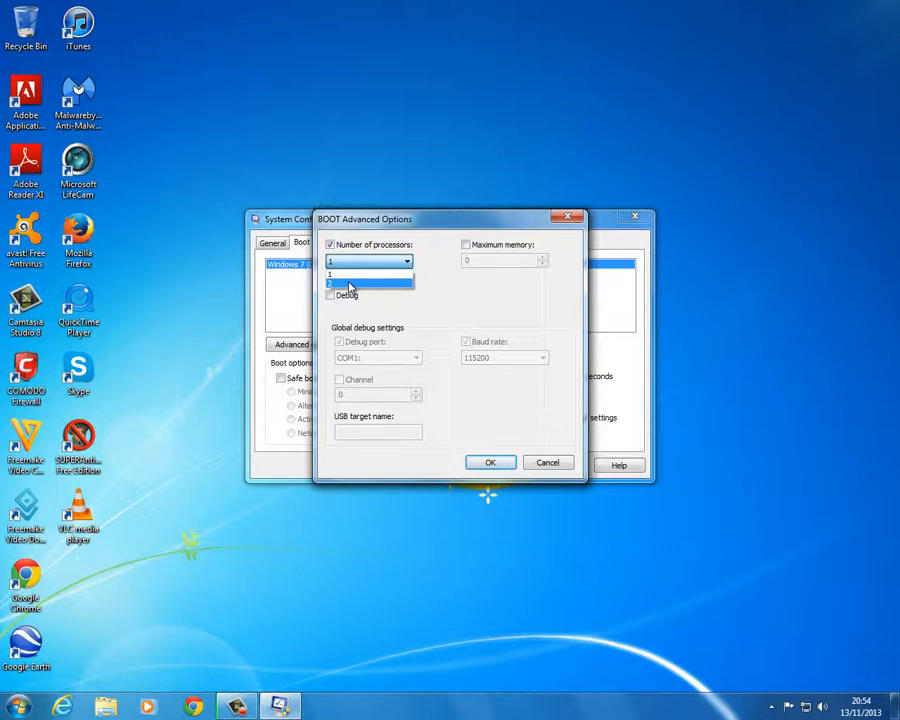
{"action": "left_click", "coordinate": [349, 285]}
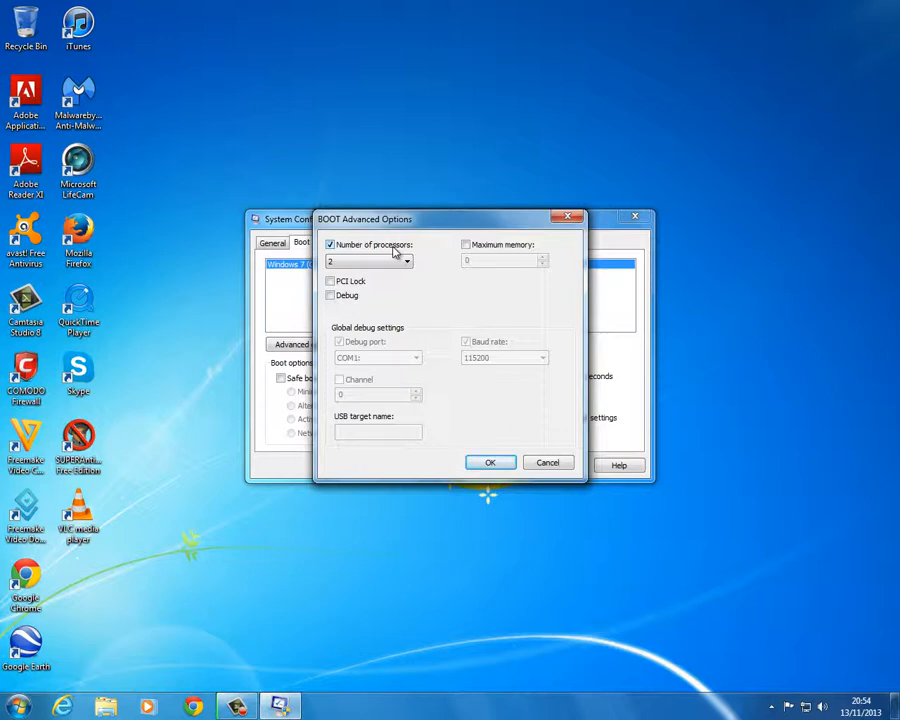
{"action": "left_click", "coordinate": [500, 468]}
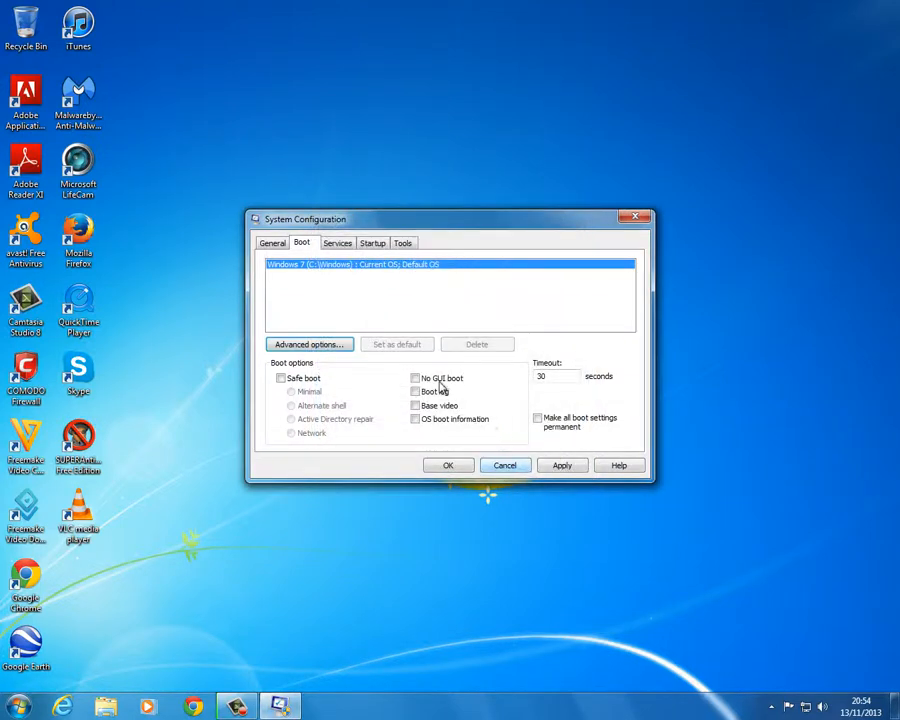
{"action": "left_click", "coordinate": [555, 466]}
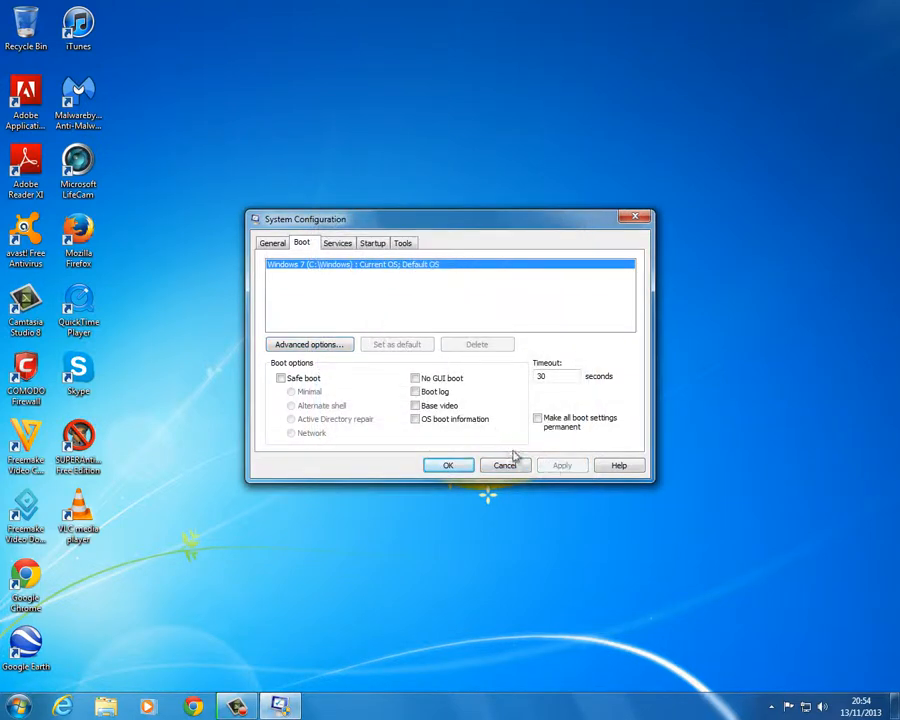
{"action": "left_click", "coordinate": [440, 466]}
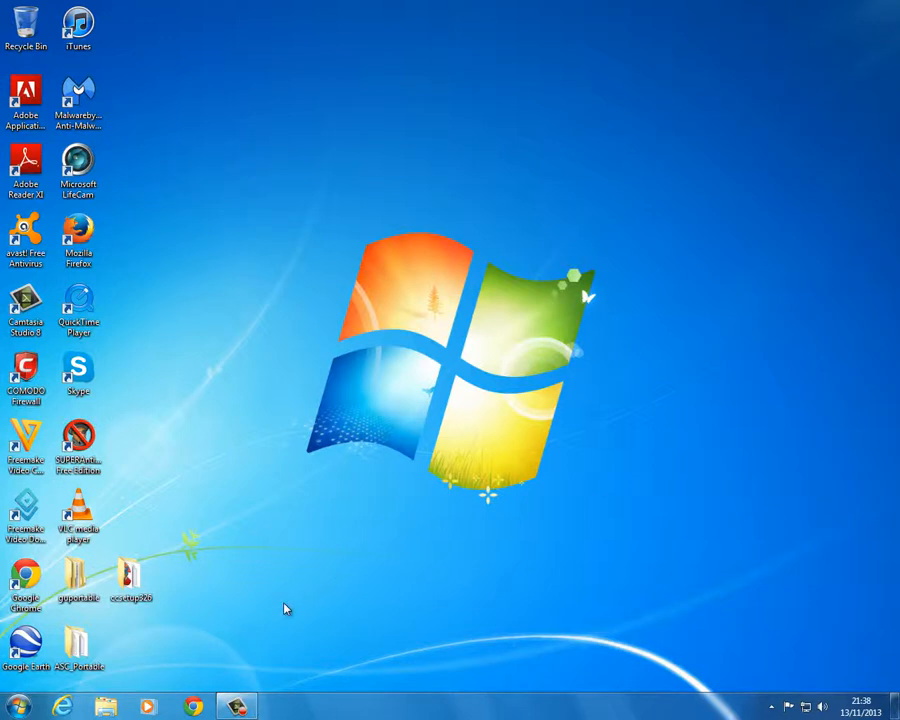
Step: Launch the ASC application from the ASC_Portable folder on the desktop
{"action": "double_click", "coordinate": [75, 645]}
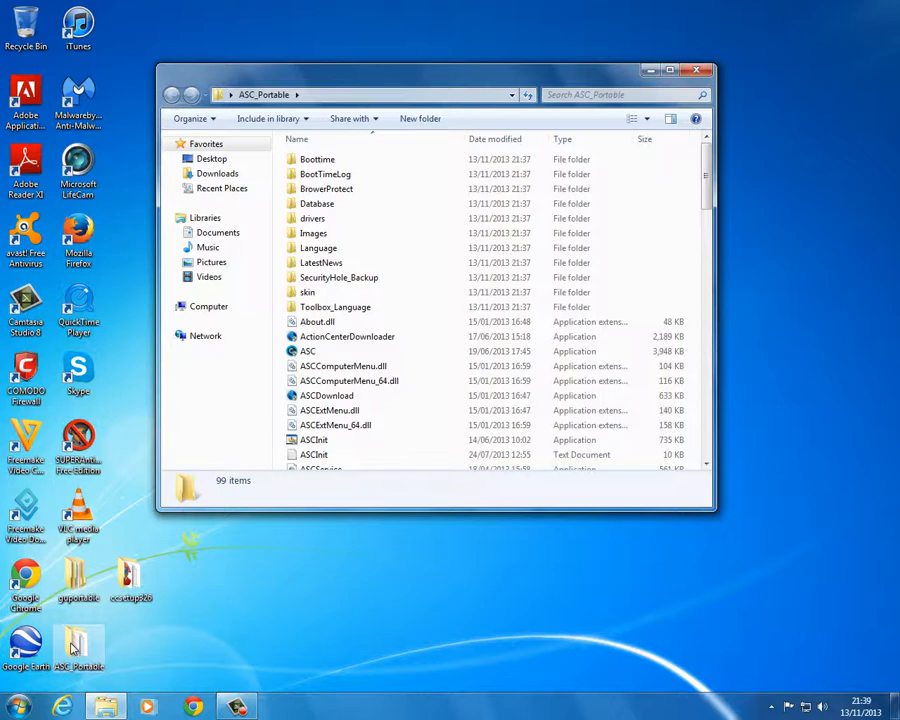
{"action": "double_click", "coordinate": [347, 354]}
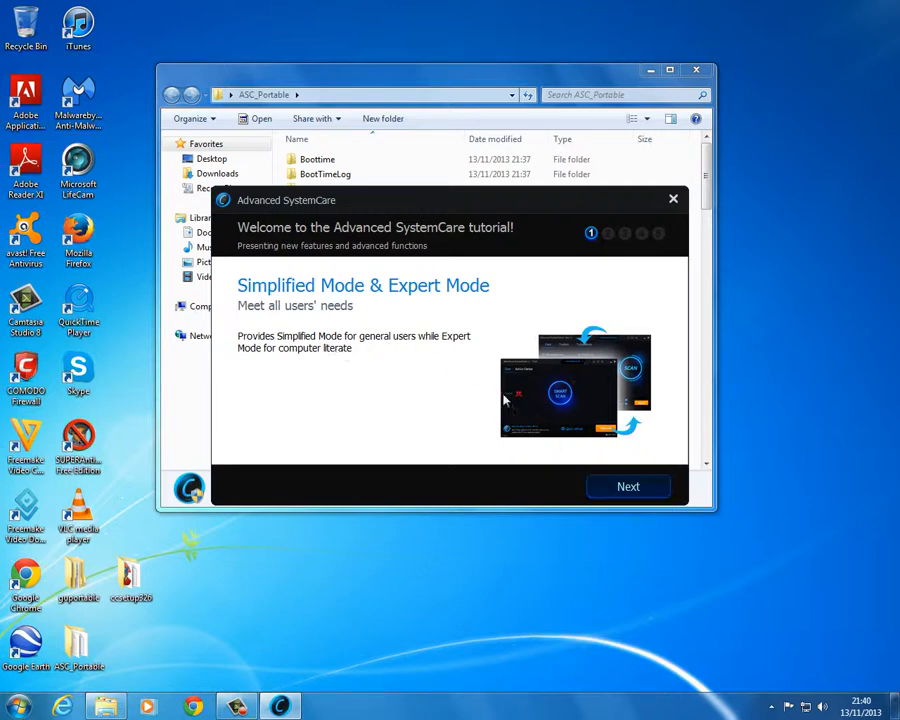
Step: Advance through the Advanced SystemCare welcome tutorial to the skin selection and choose the White skin
{"action": "left_click", "coordinate": [627, 486]}
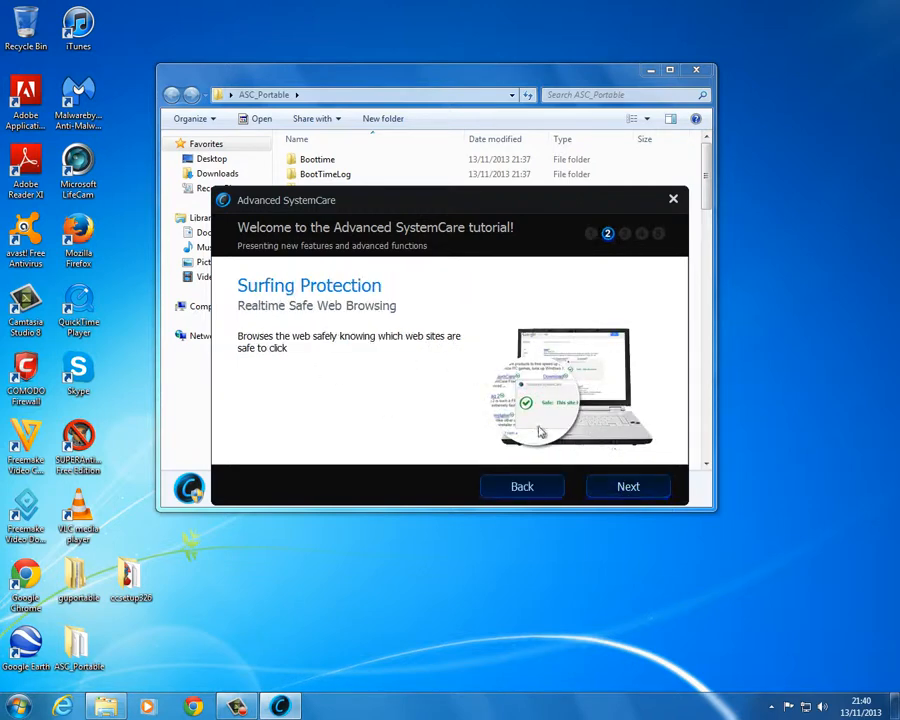
{"action": "left_click", "coordinate": [628, 487]}
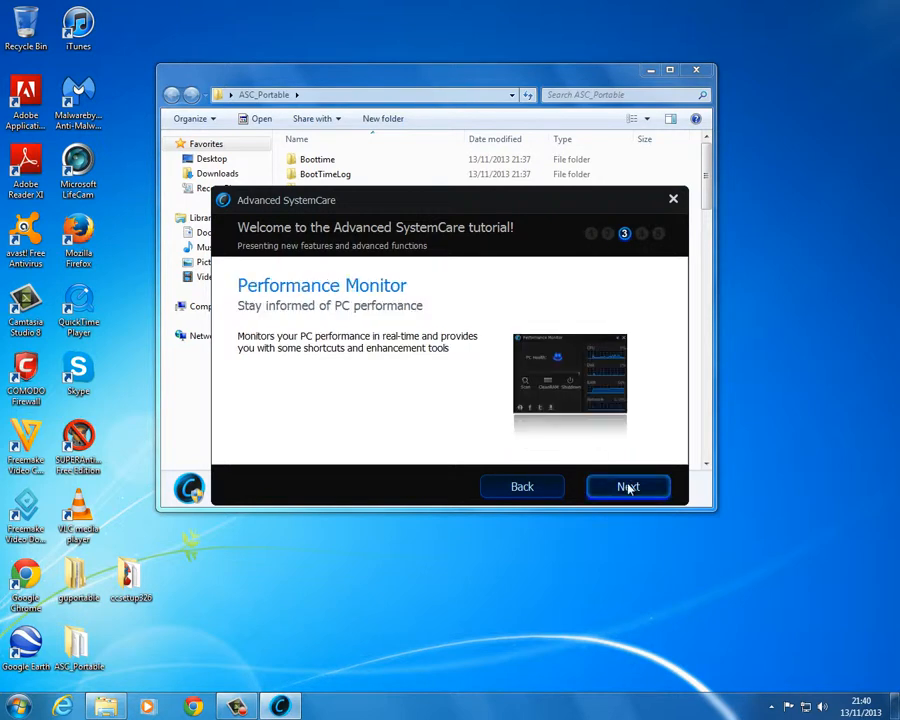
{"action": "left_click", "coordinate": [628, 487]}
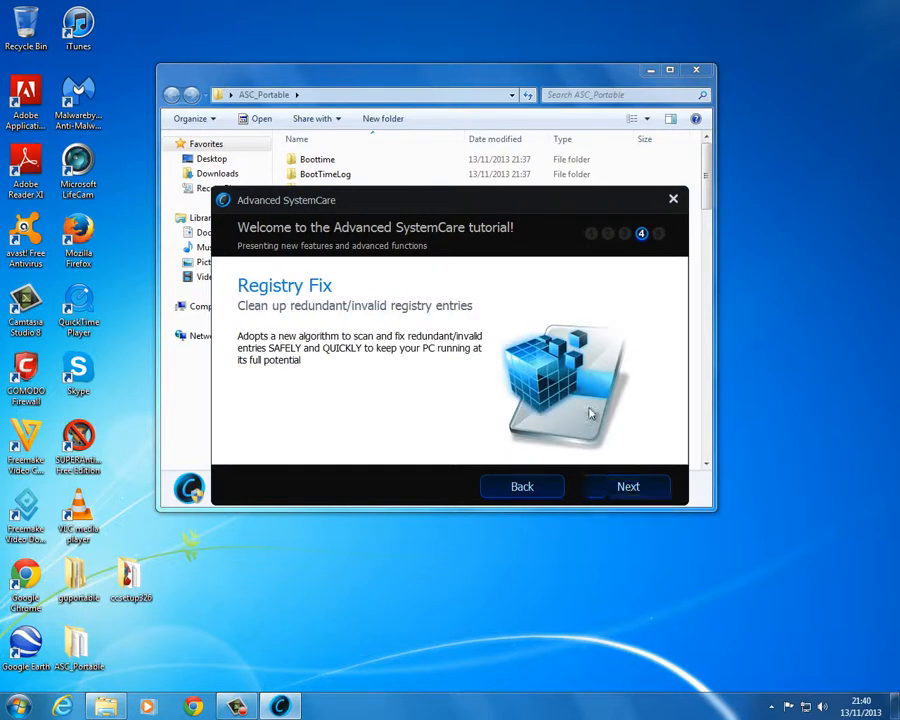
{"action": "left_click", "coordinate": [625, 496]}
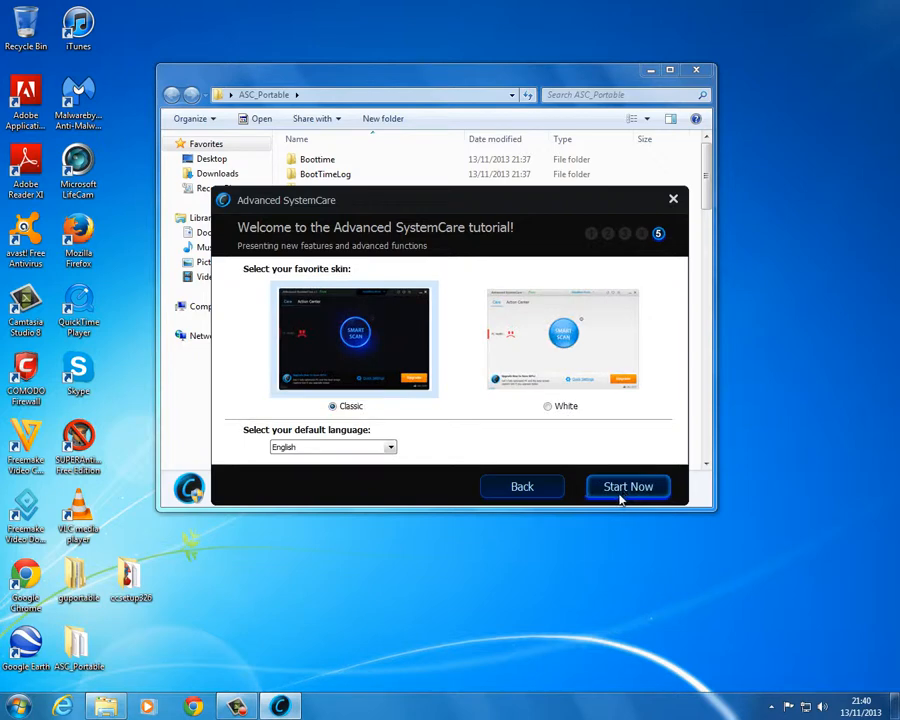
{"action": "left_click", "coordinate": [549, 408]}
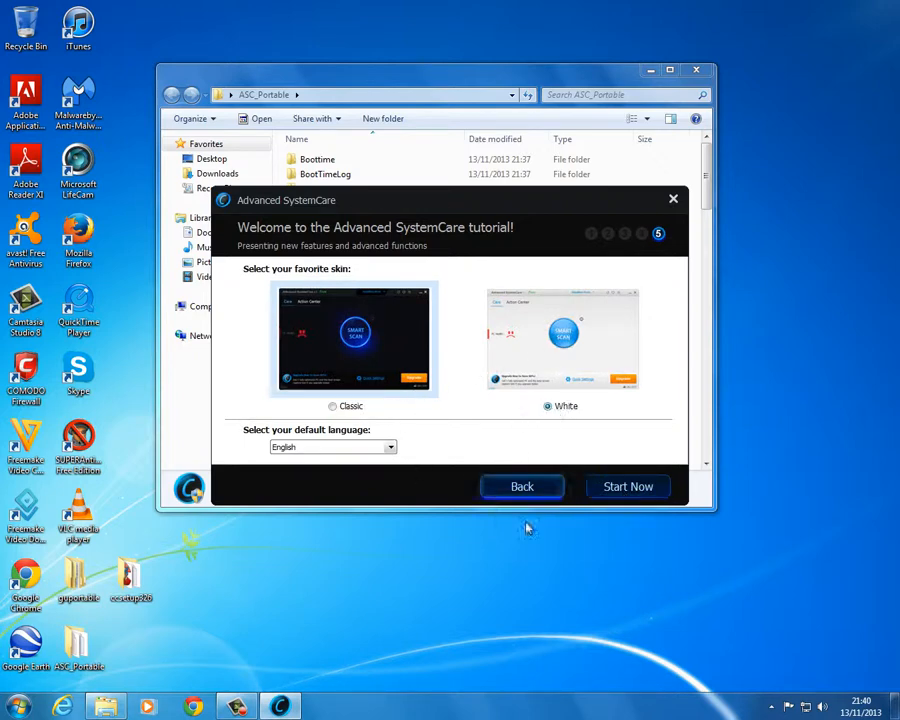
Step: Finish the Advanced SystemCare tutorial, minimise the ASC_Portable folder, postpone the offered update and dismiss the introductory overlay
{"action": "left_click", "coordinate": [620, 488]}
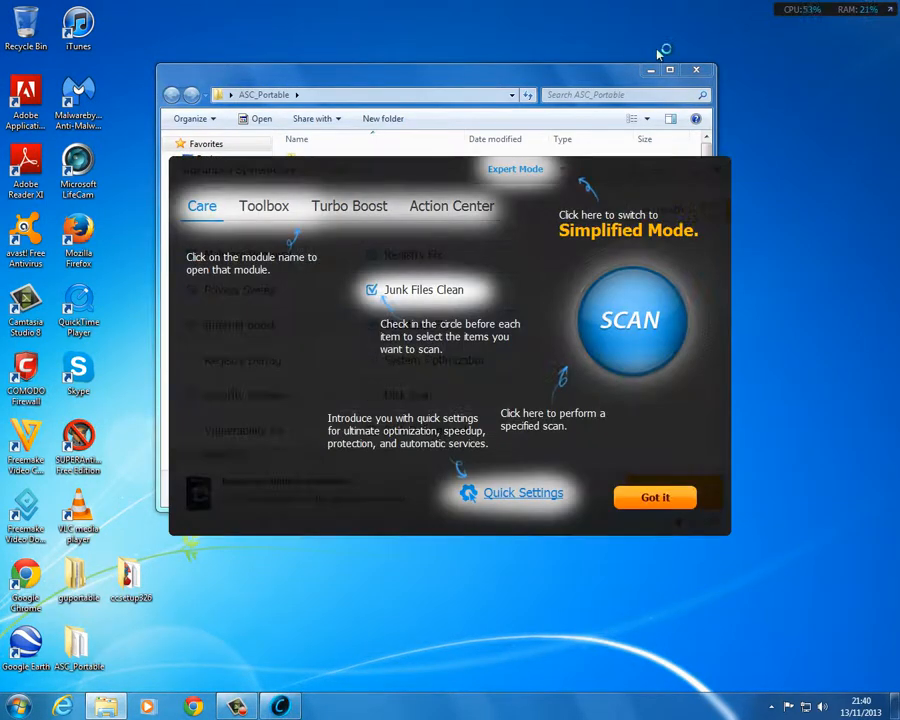
{"action": "left_click", "coordinate": [651, 70]}
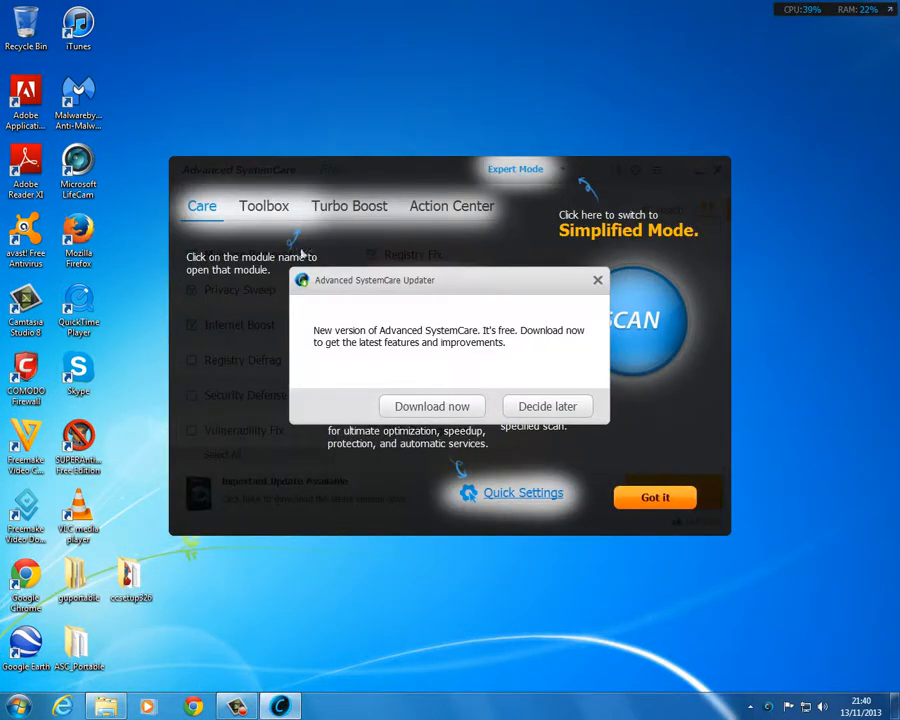
{"action": "left_click", "coordinate": [531, 412]}
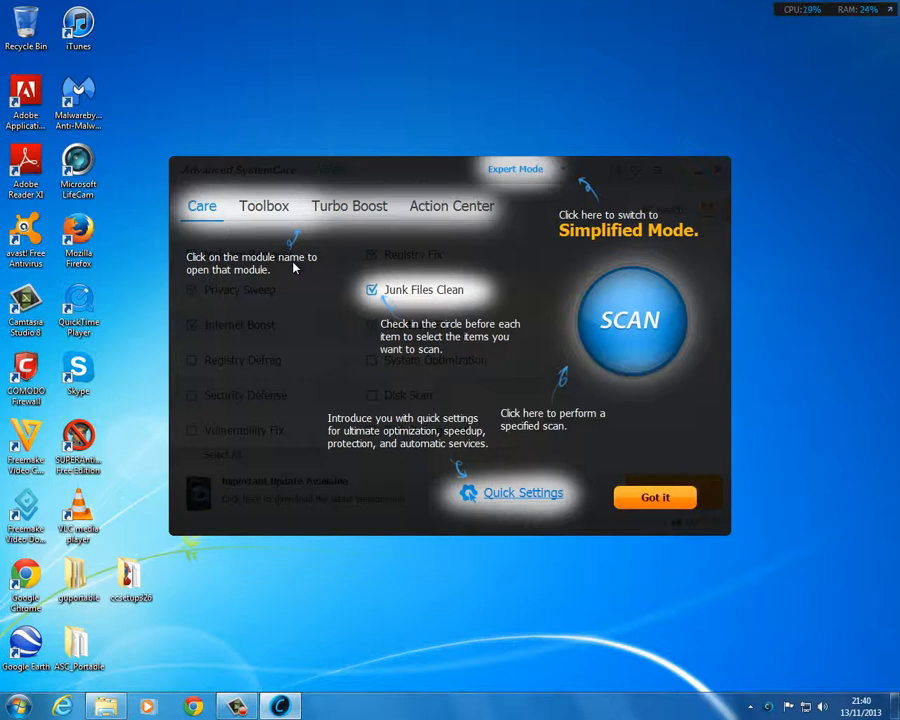
{"action": "left_click", "coordinate": [669, 498]}
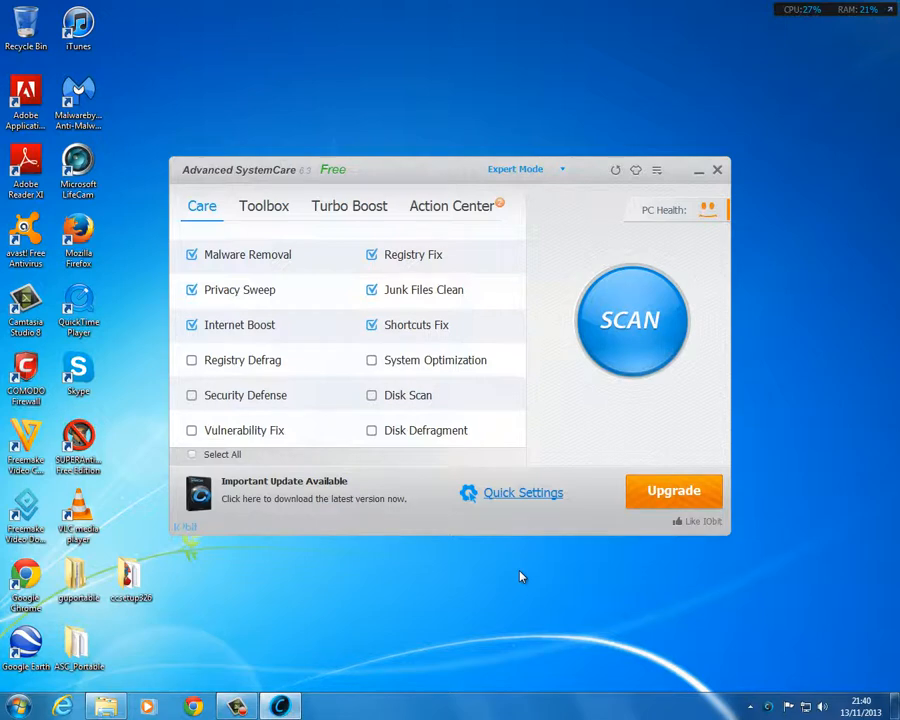
Step: Run a scan with Registry Defrag, Security Defense, Vulnerability Fix, Disk Scan and System Optimization also selected, skipping the Malware Removal stage
{"action": "left_click", "coordinate": [266, 364]}
{"action": "left_click", "coordinate": [259, 398]}
{"action": "left_click", "coordinate": [262, 434]}
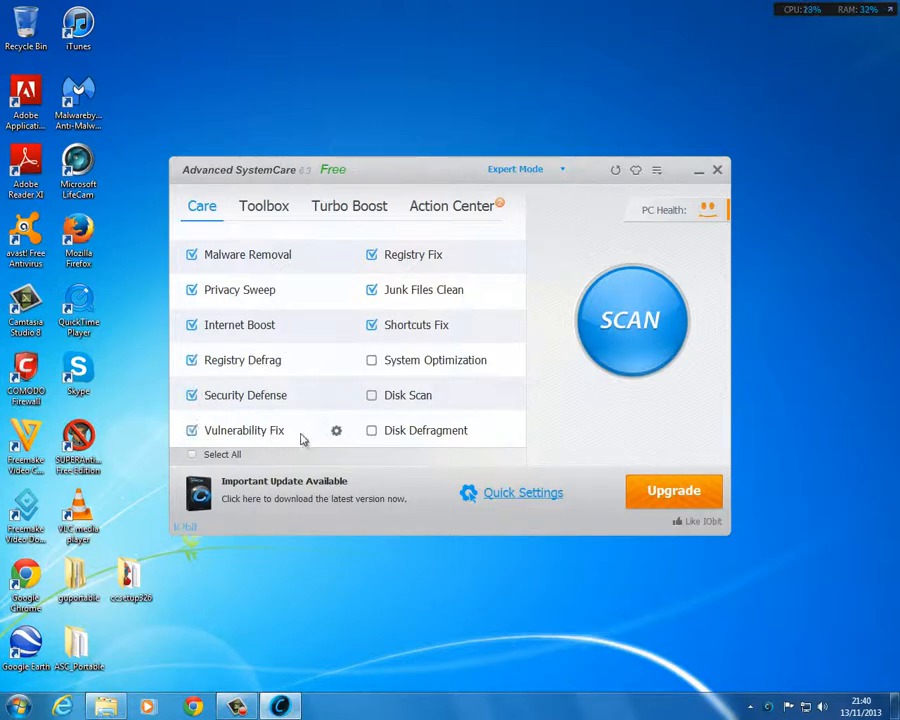
{"action": "left_click", "coordinate": [418, 400]}
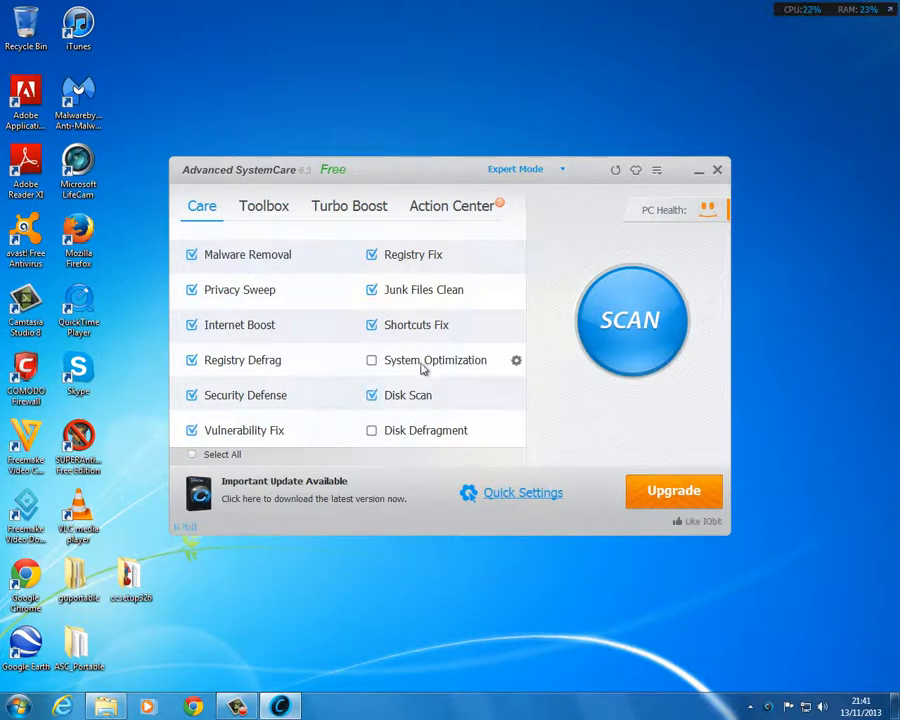
{"action": "left_click", "coordinate": [424, 366]}
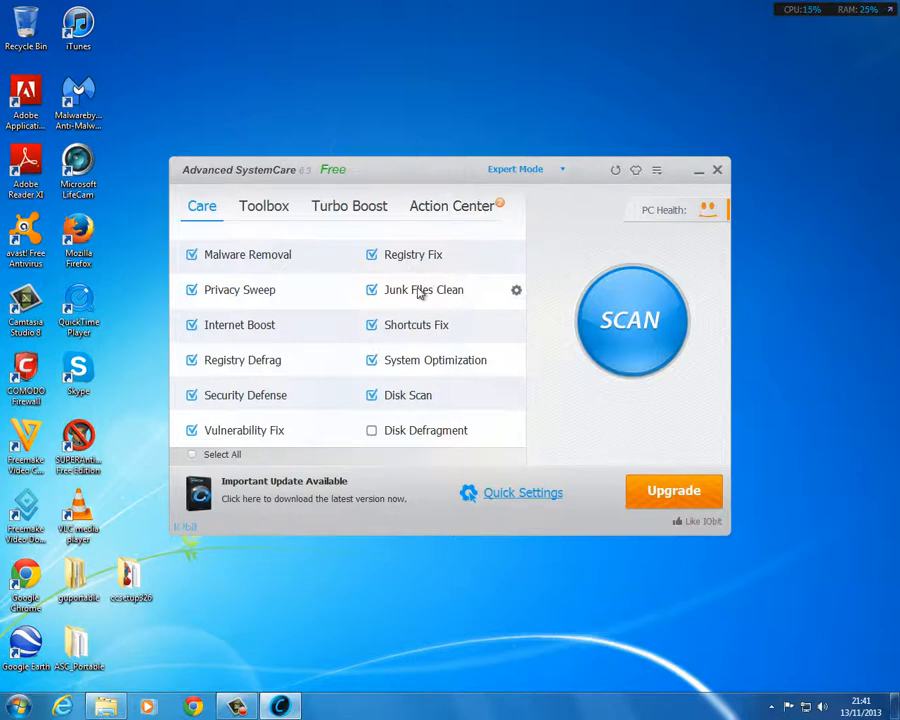
{"action": "left_click", "coordinate": [654, 325]}
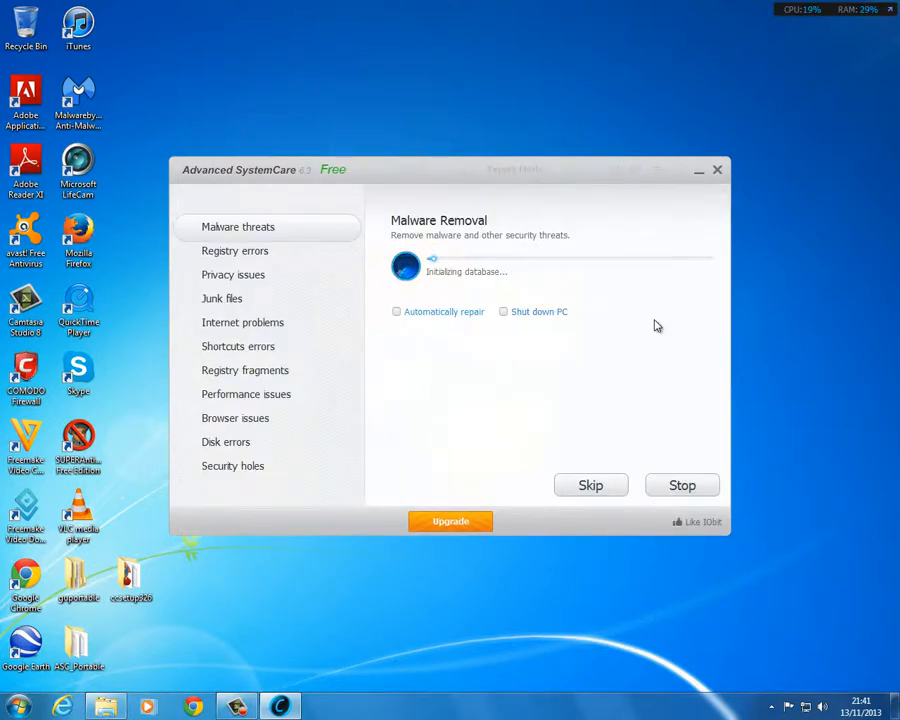
{"action": "left_click", "coordinate": [589, 482]}
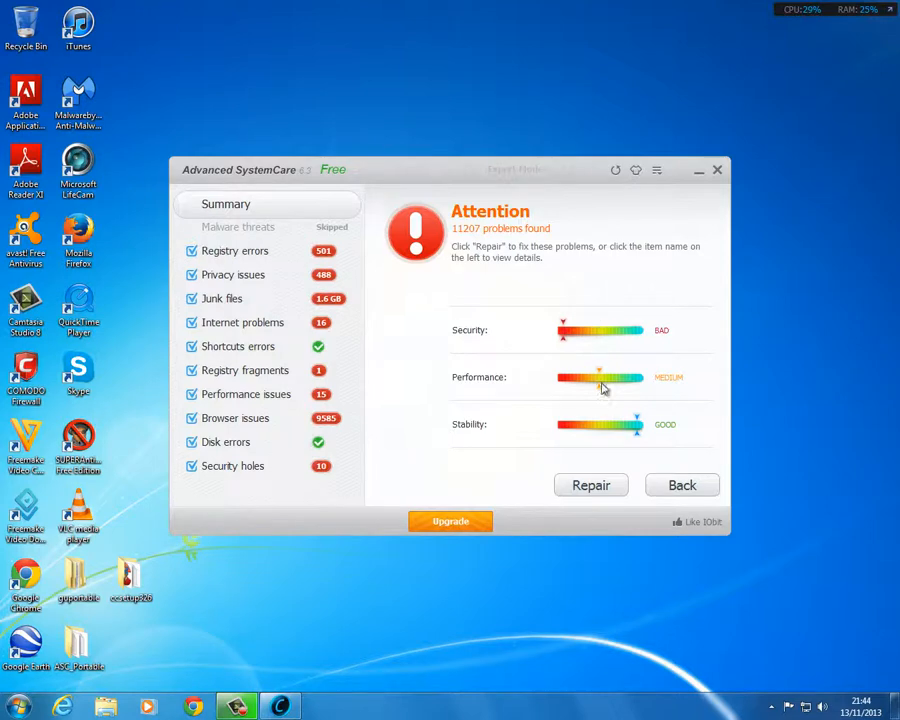
Step: Launch CCleaner64 from the ccsetup326 folder on the desktop and scan the registry for issues
{"action": "double_click", "coordinate": [124, 572]}
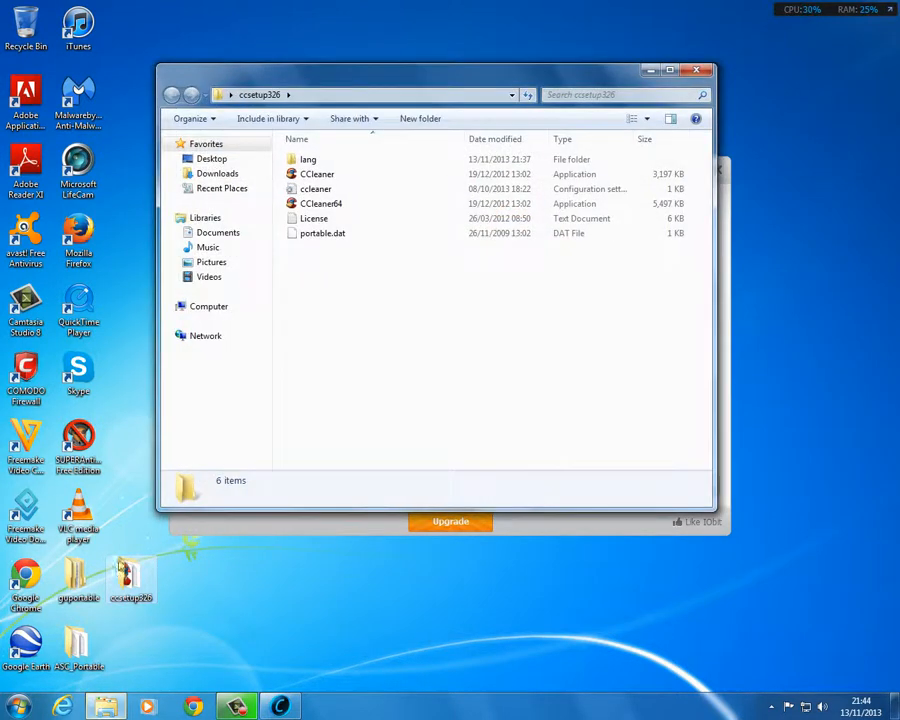
{"action": "double_click", "coordinate": [407, 205]}
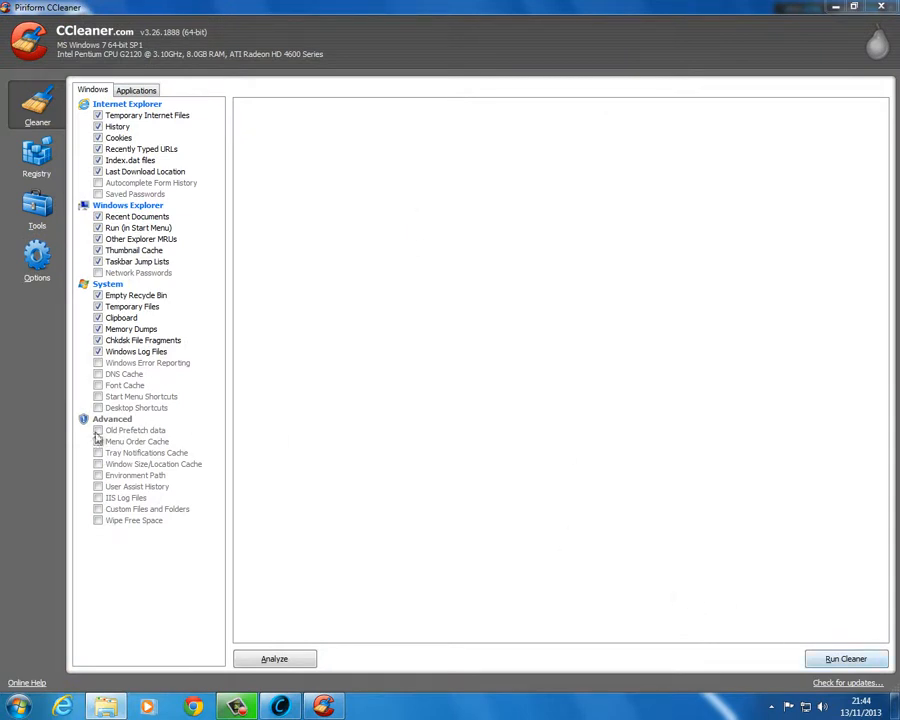
{"action": "left_click", "coordinate": [37, 158]}
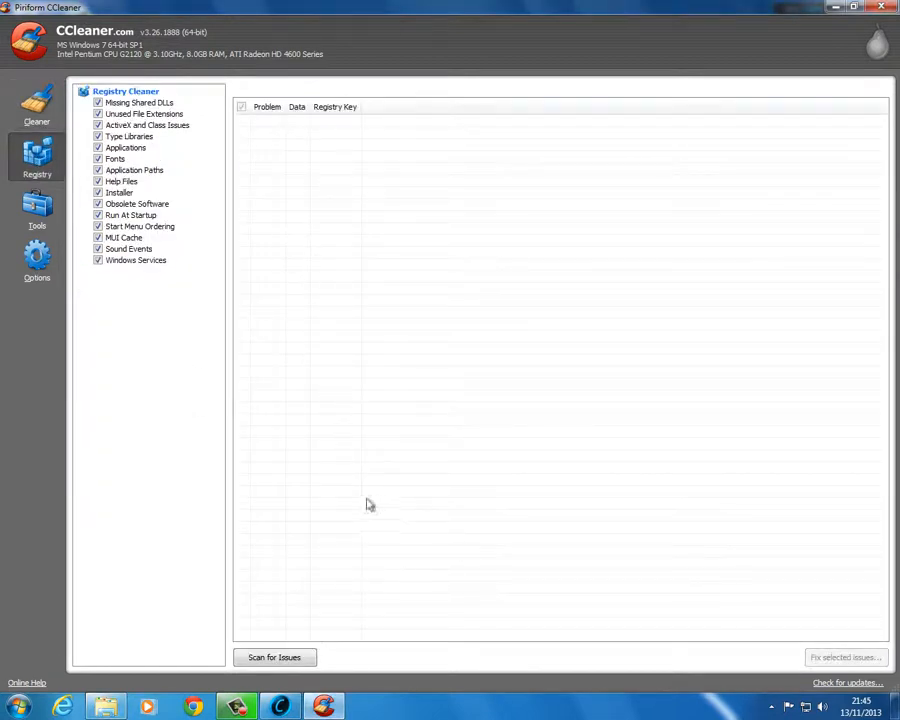
{"action": "left_click", "coordinate": [301, 659]}
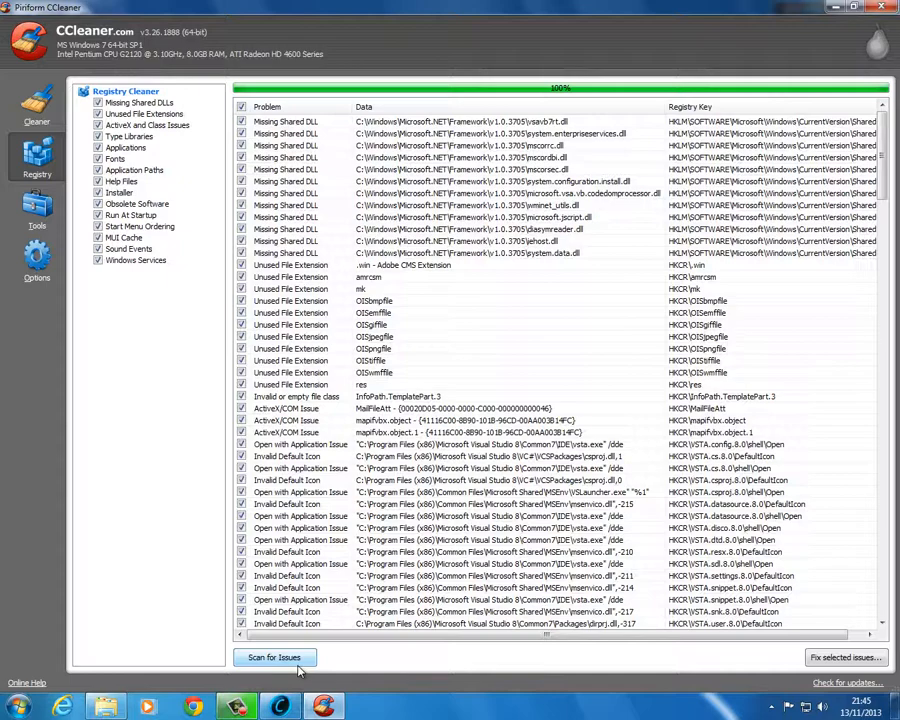
{"action": "scroll", "coordinate": [380, 520], "scroll_direction": "down", "scroll_amount": 20}
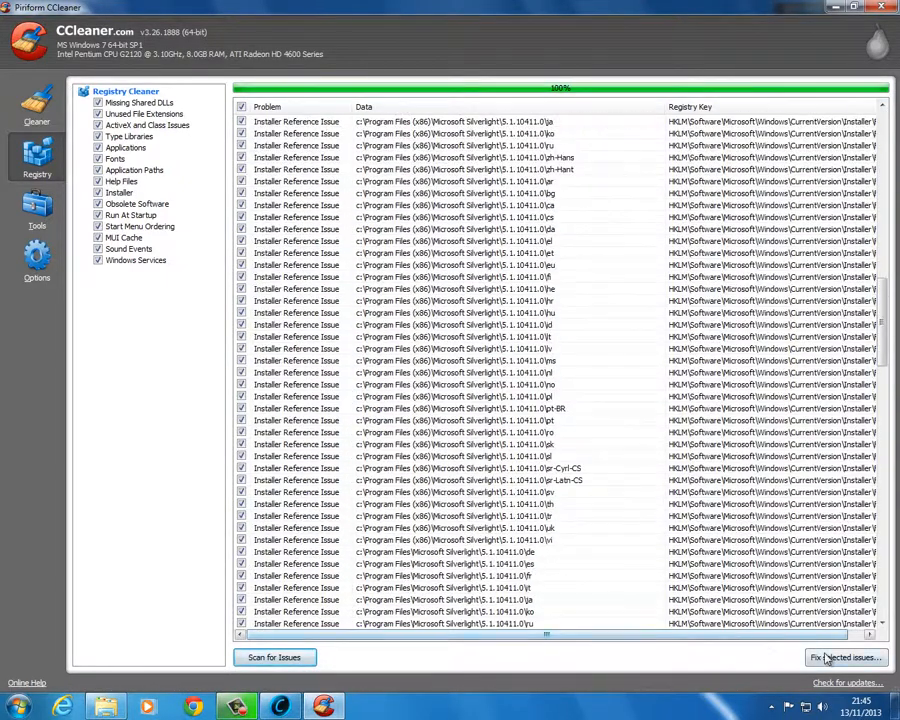
Step: Fix all selected registry issues without backing up the registry, and close the issue dialog
{"action": "left_click", "coordinate": [827, 658]}
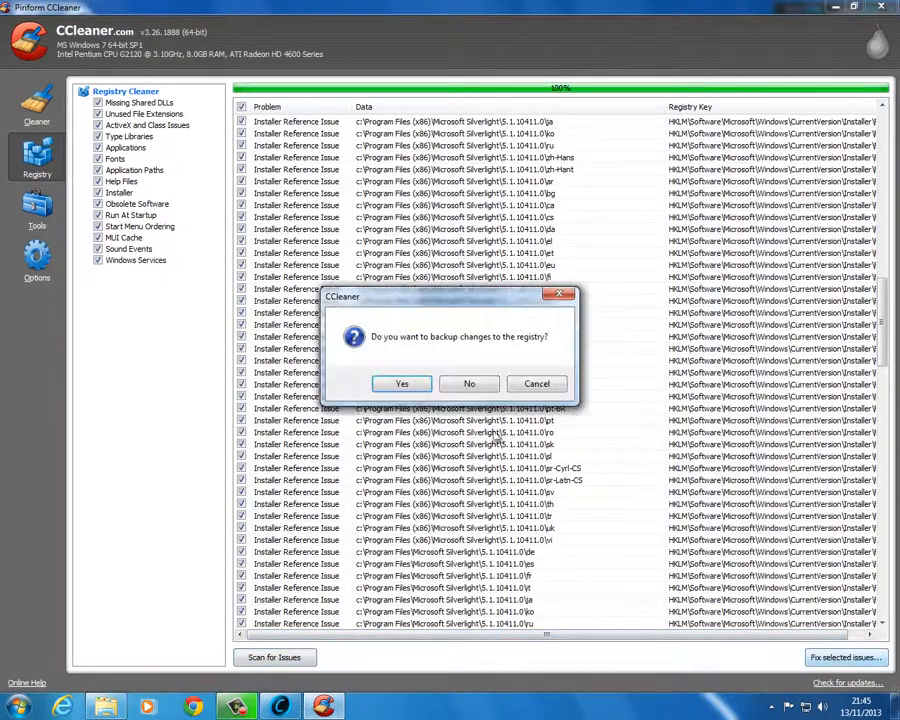
{"action": "left_click", "coordinate": [466, 383]}
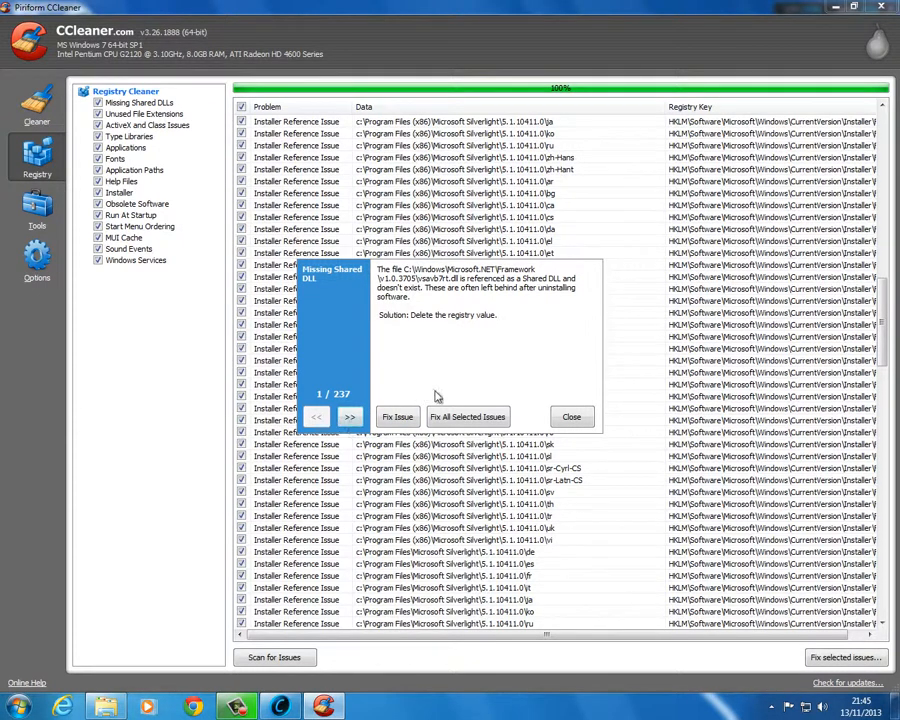
{"action": "left_click", "coordinate": [489, 424]}
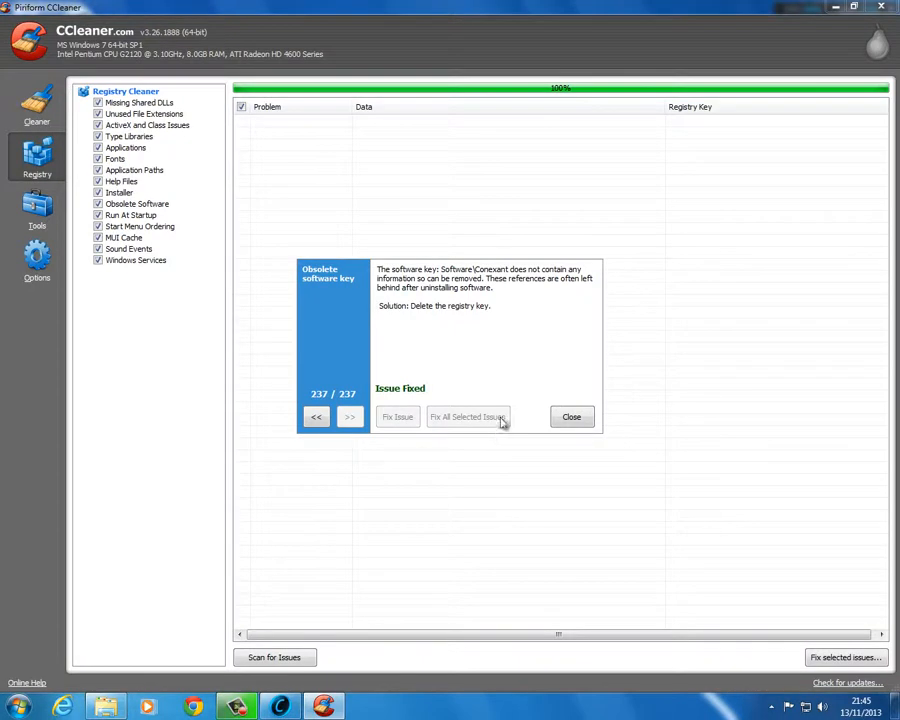
{"action": "left_click", "coordinate": [568, 417]}
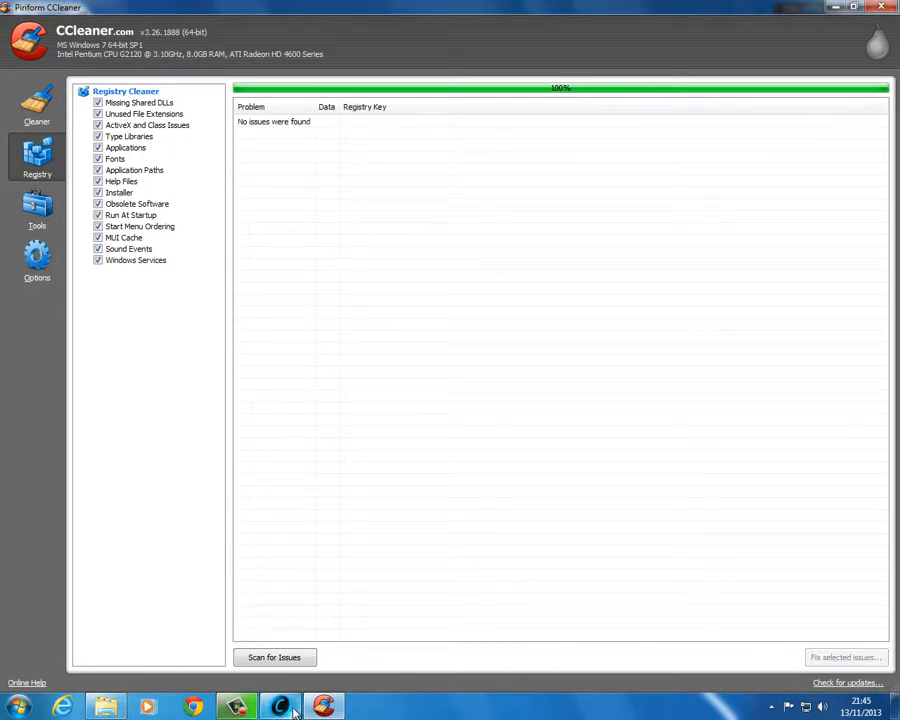
Step: Switch to Advanced SystemCare and start repairing the problems found by its scan
{"action": "left_click", "coordinate": [608, 494]}
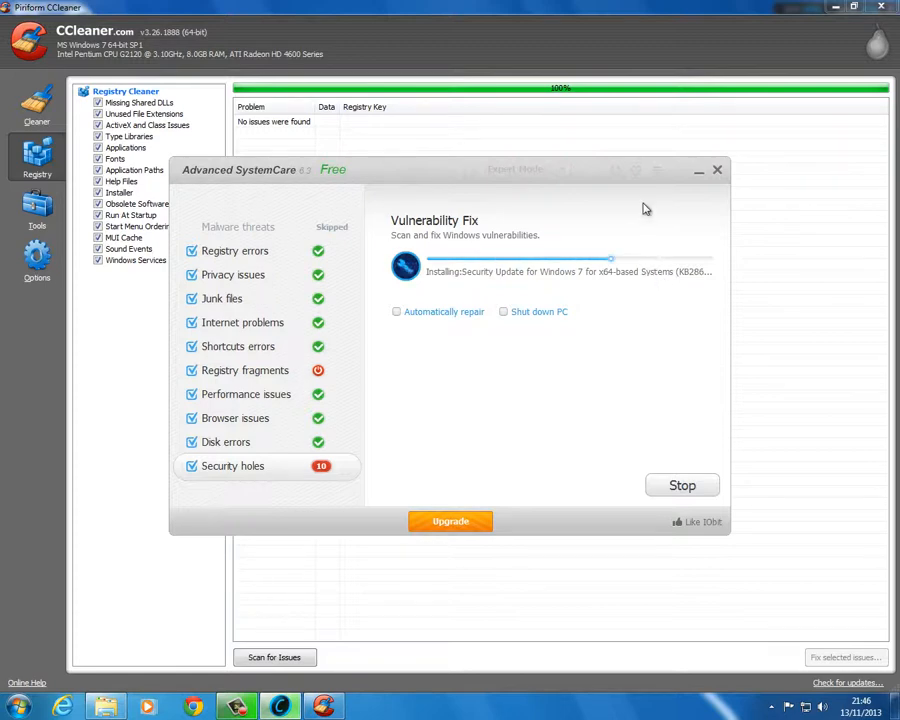
Step: Switch to CCleaner's file cleaner, analyze the files to remove, and run the cleaning with permanent deletion confirmed
{"action": "left_click", "coordinate": [18, 88]}
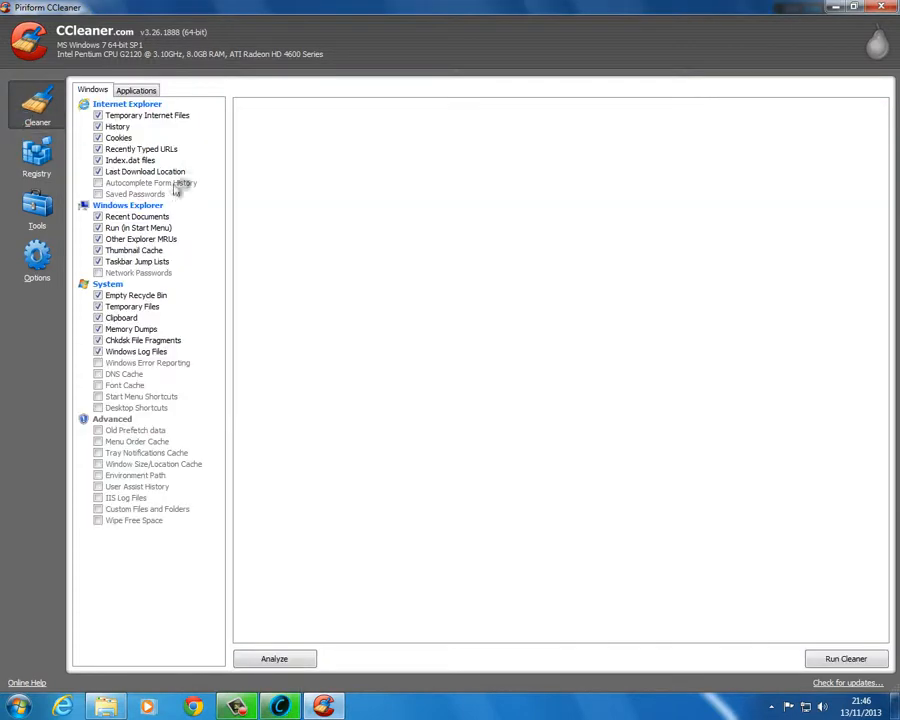
{"action": "left_click", "coordinate": [302, 658]}
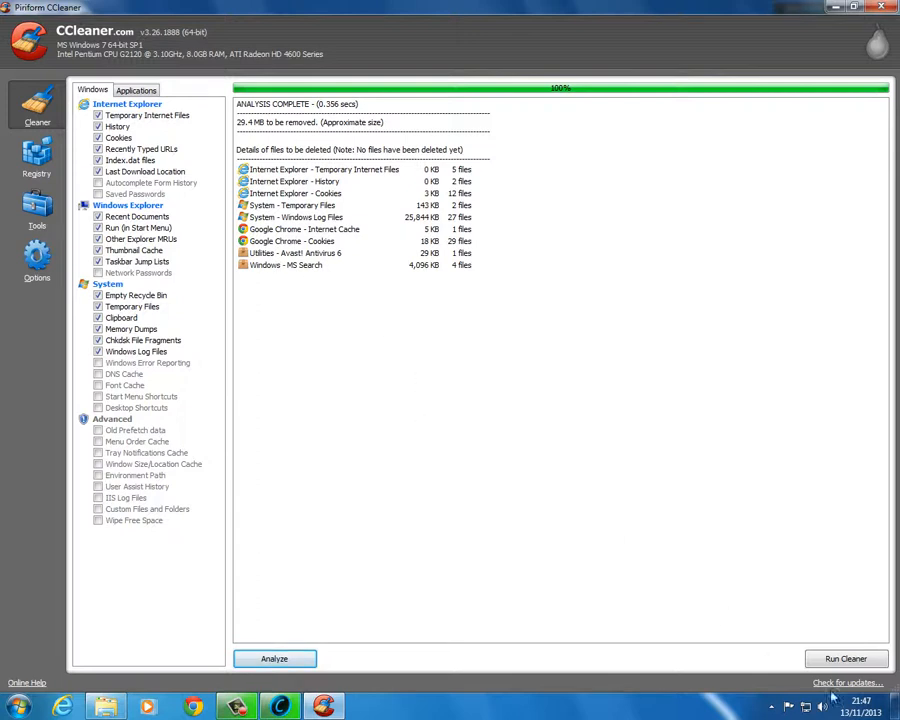
{"action": "left_click", "coordinate": [846, 659]}
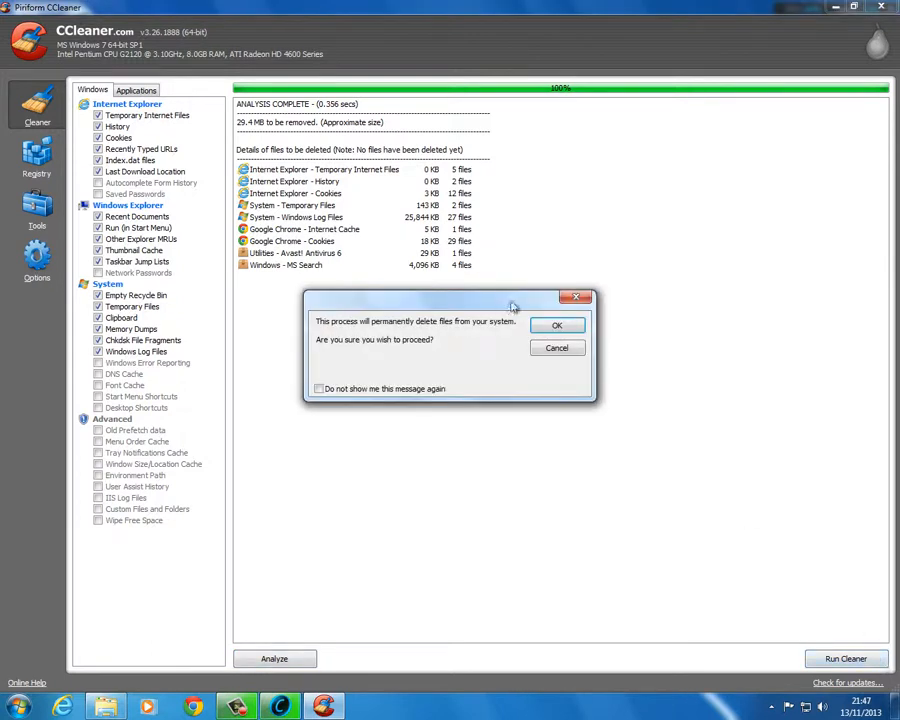
{"action": "left_click", "coordinate": [552, 332]}
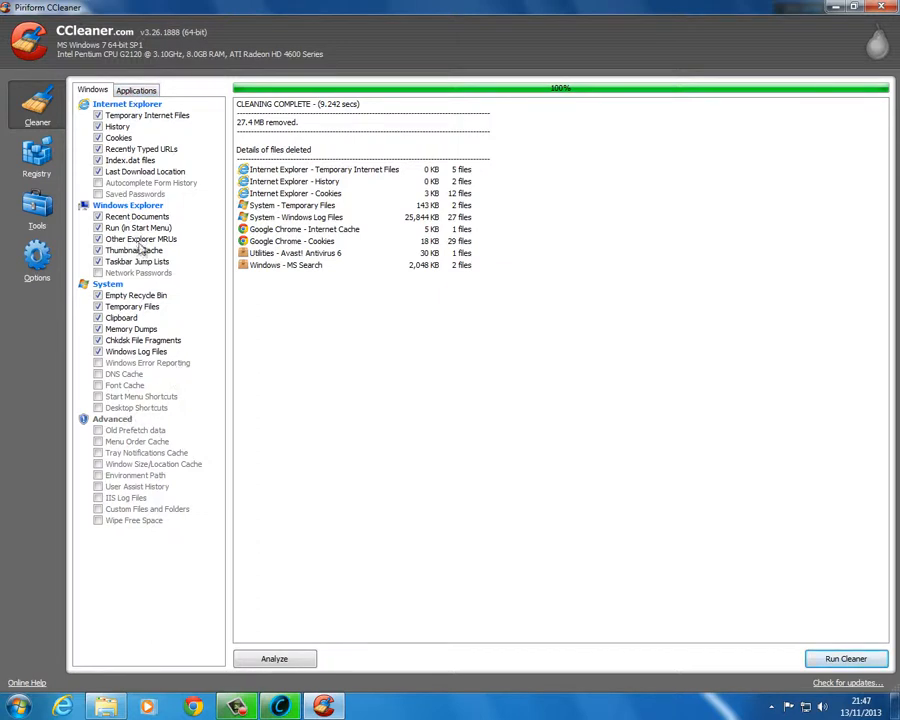
Step: Review CCleaner's application and Windows cleaning options, and close CCleaner and the ccsetup326 folder
{"action": "left_click", "coordinate": [123, 90]}
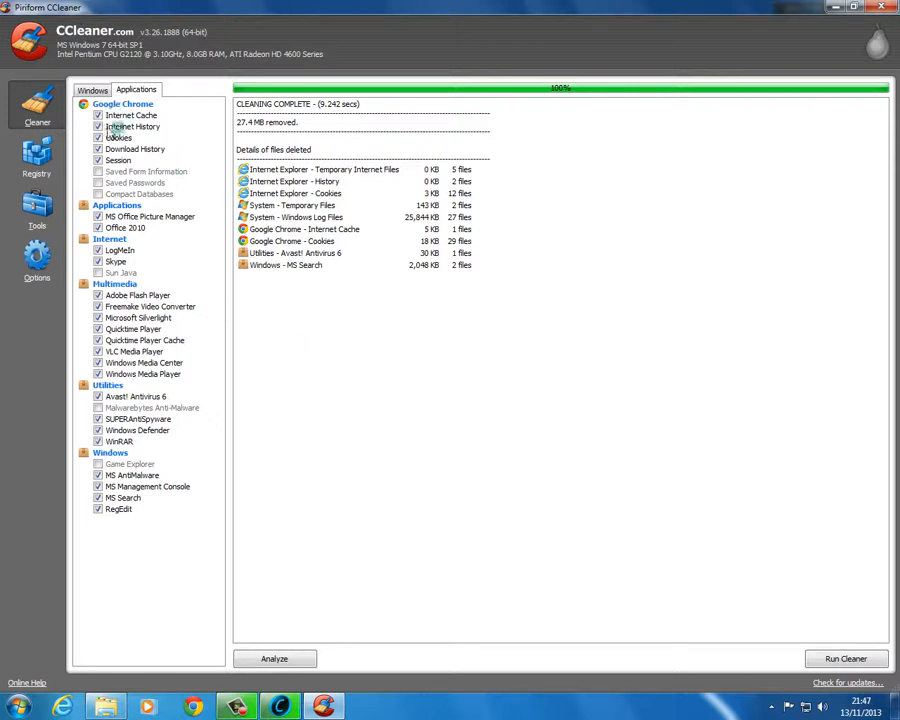
{"action": "left_click", "coordinate": [92, 90]}
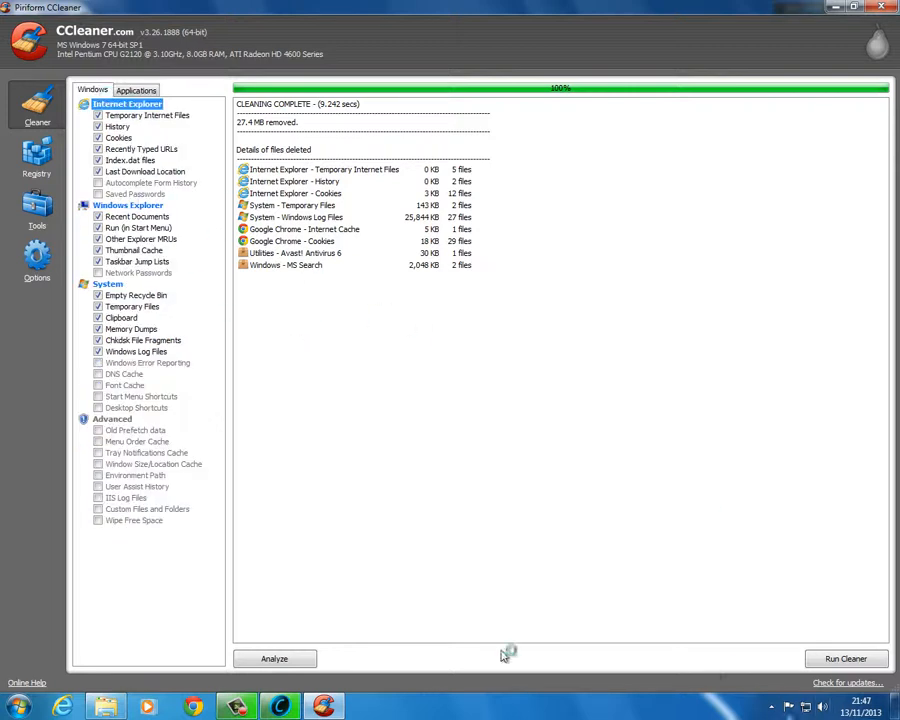
{"action": "left_click", "coordinate": [37, 203]}
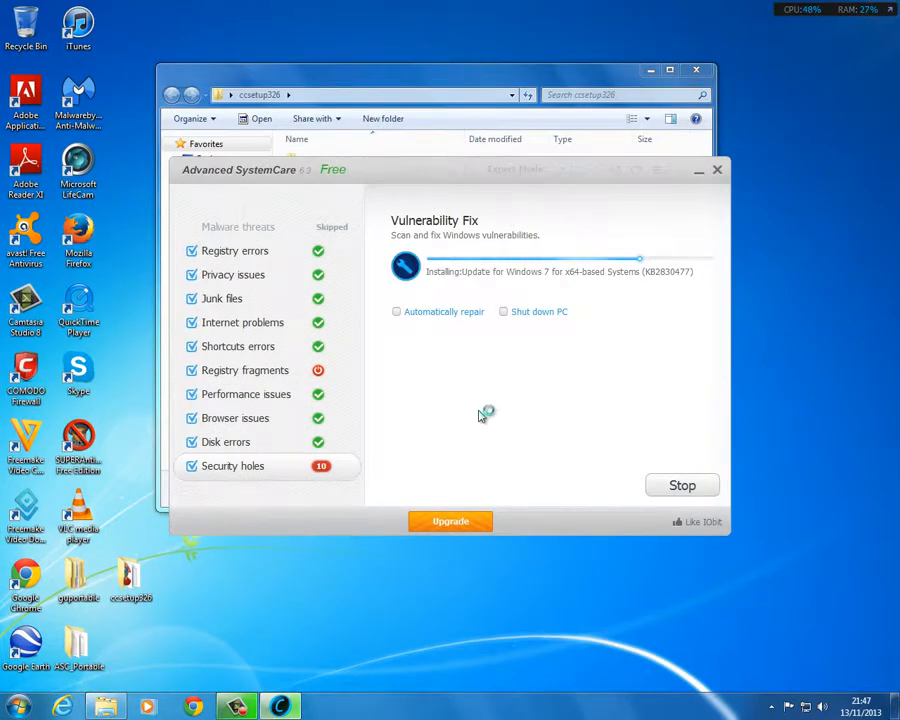
{"action": "left_click", "coordinate": [457, 86]}
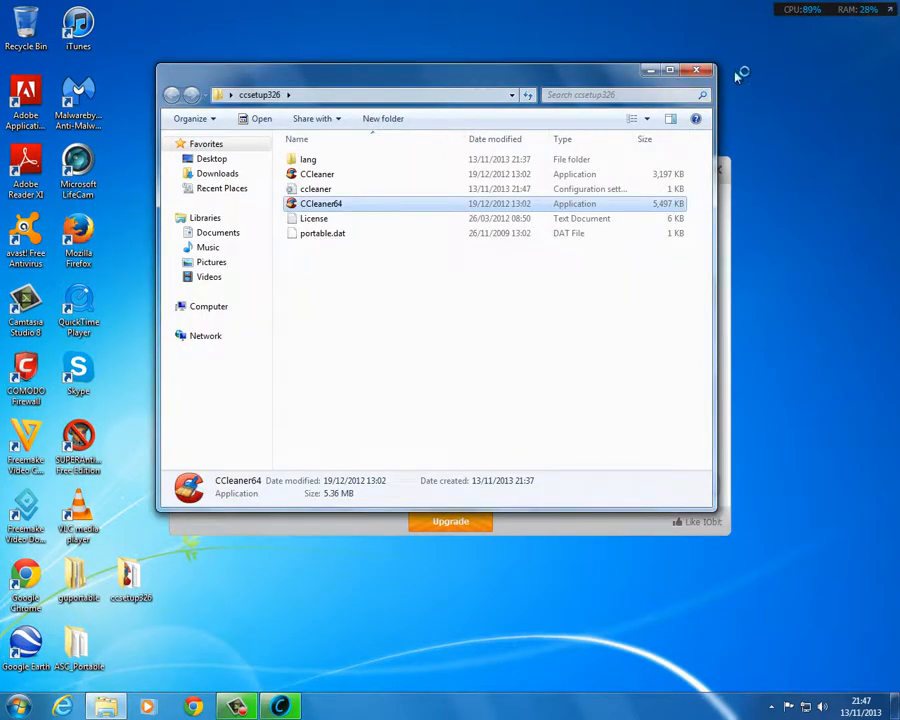
{"action": "left_click", "coordinate": [697, 71]}
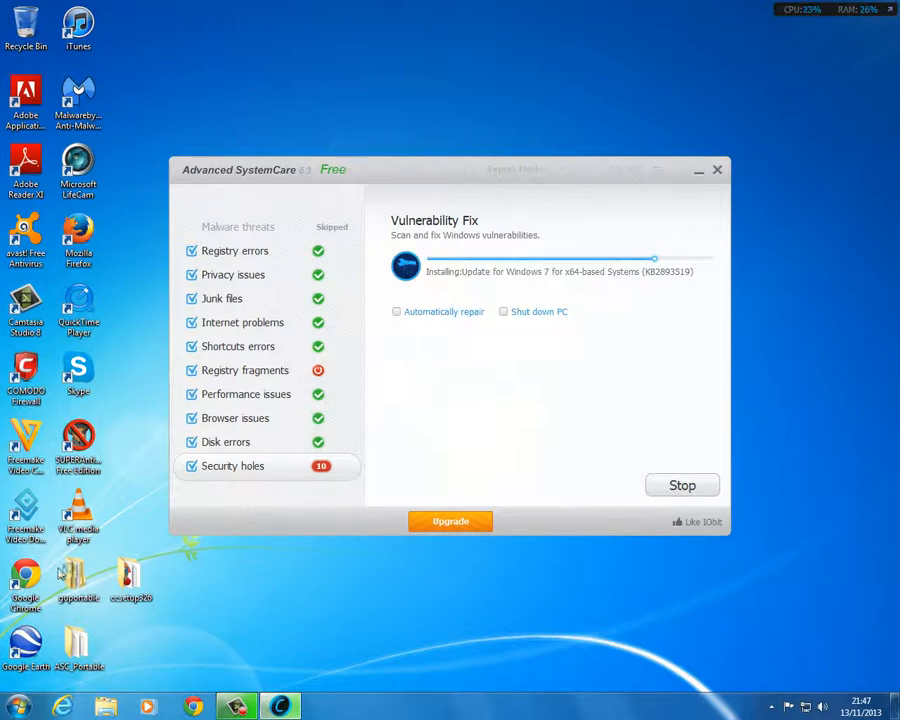
{"action": "left_click", "coordinate": [18, 703]}
{"action": "left_click", "coordinate": [233, 502]}
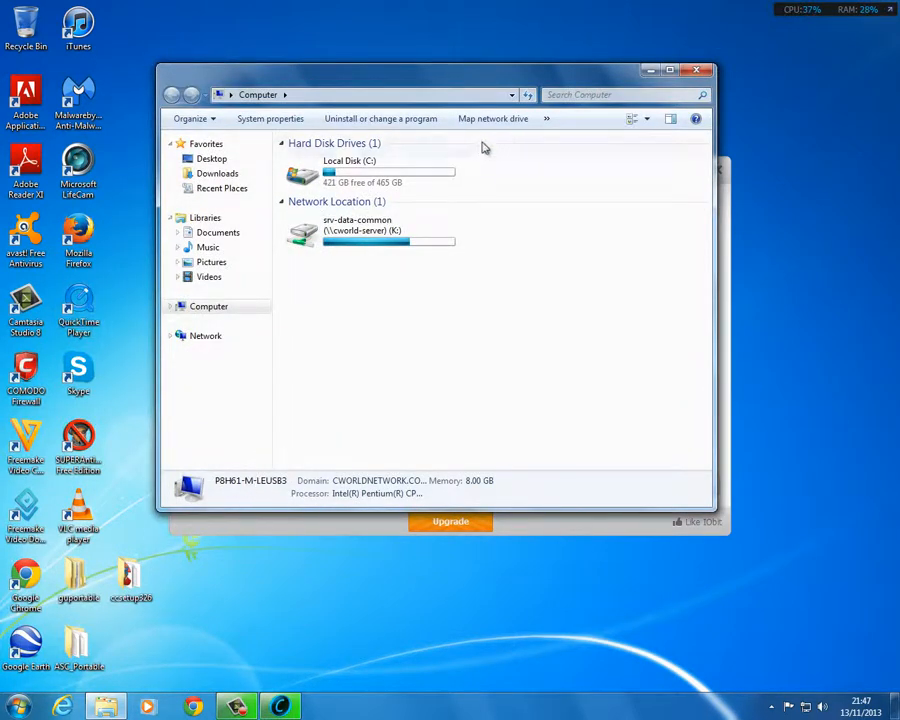
{"action": "right_click", "coordinate": [402, 173]}
{"action": "right_click", "coordinate": [368, 176]}
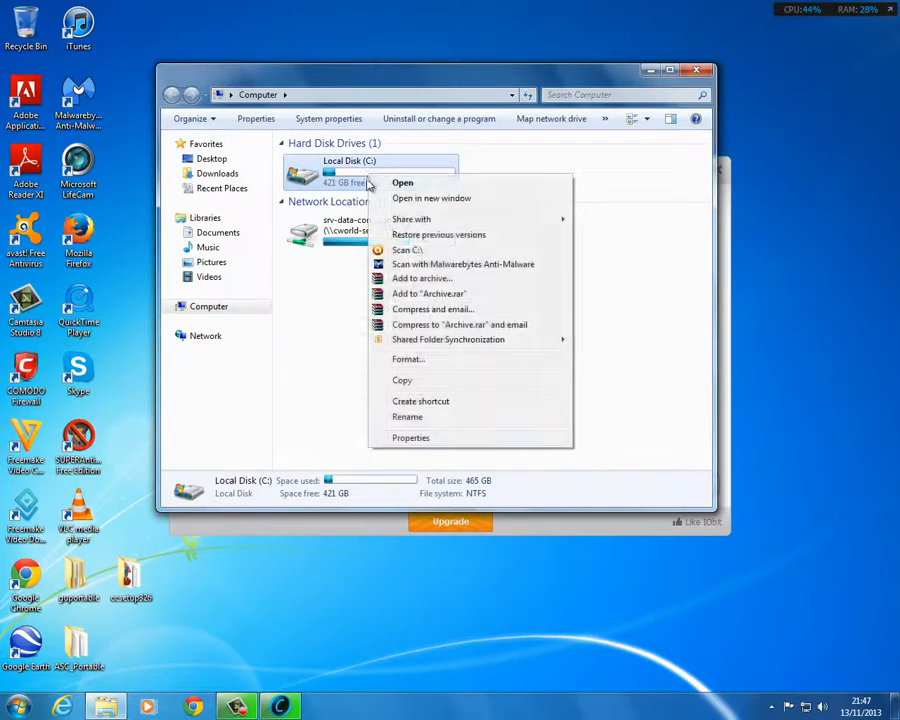
{"action": "left_click", "coordinate": [669, 356]}
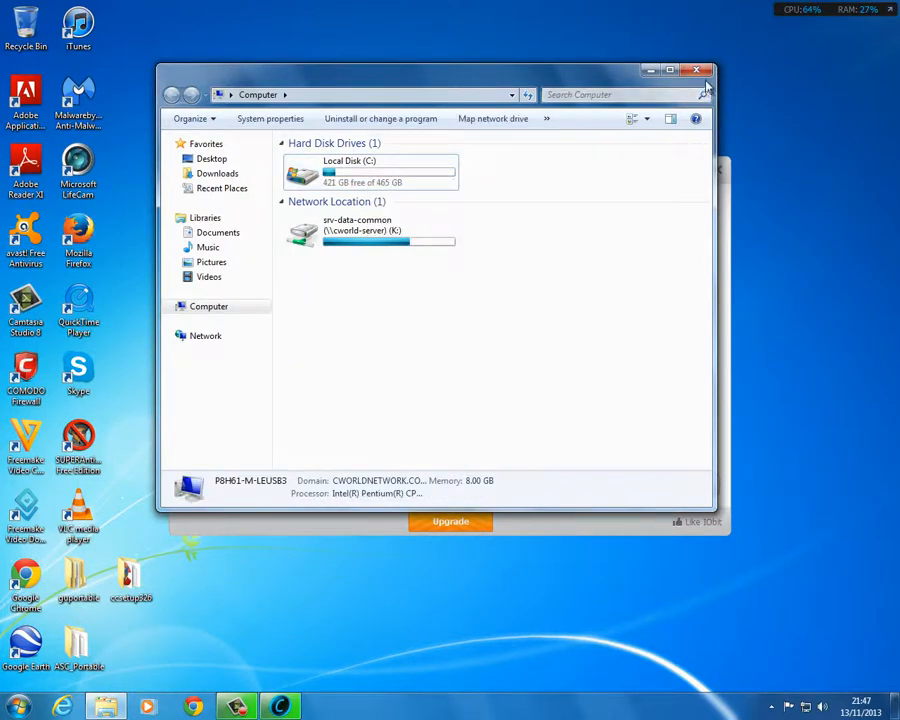
{"action": "left_click", "coordinate": [697, 70]}
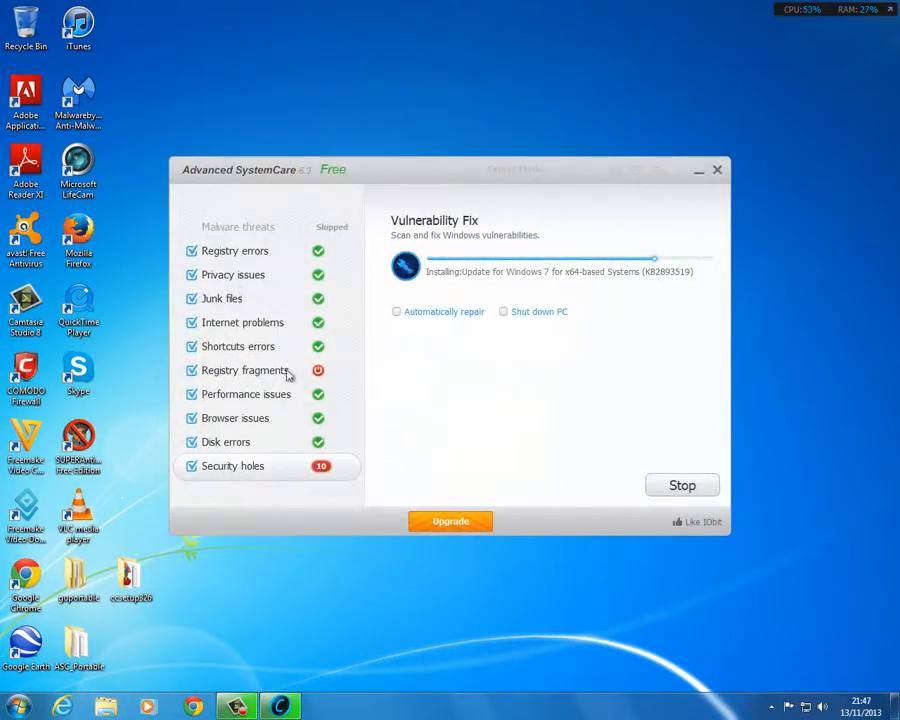
Step: Search Windows for "disk" and launch Disk Cleanup
{"action": "left_click", "coordinate": [18, 706]}
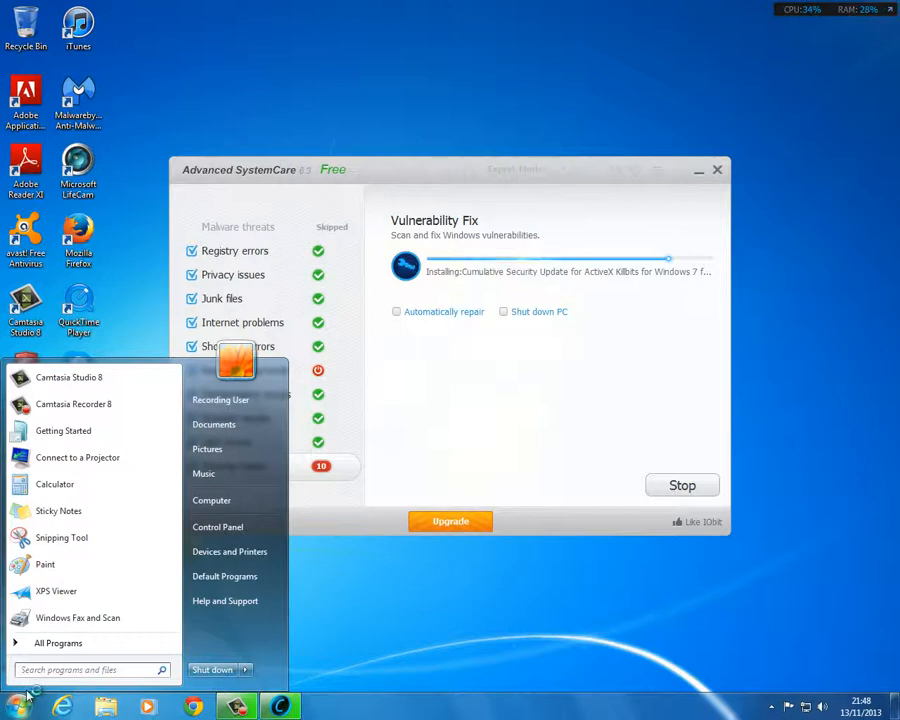
{"action": "type", "text": "disk"}
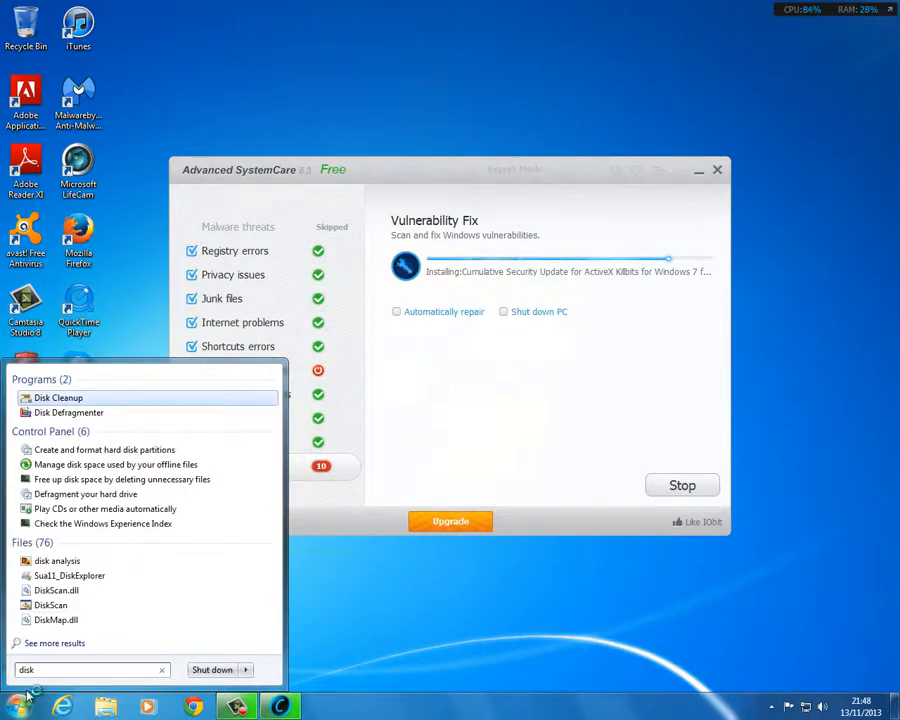
{"action": "right_click", "coordinate": [62, 398]}
{"action": "left_click", "coordinate": [142, 93]}
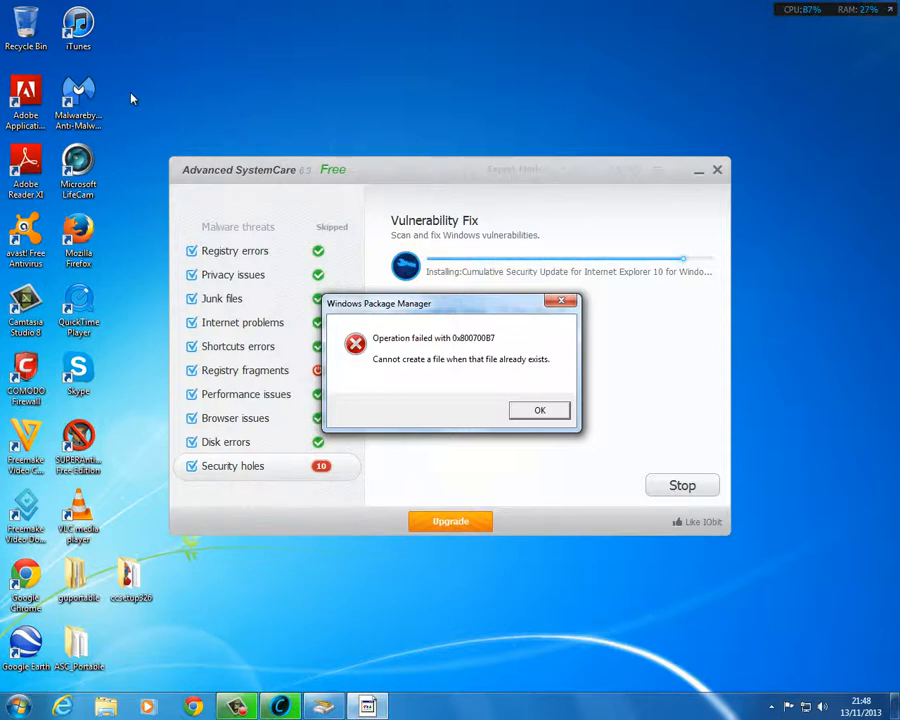
Step: Dismiss the Windows Package Manager error, then leave Advanced SystemCare's finished repair summary and view its Action Center and Turbo Boost pages
{"action": "left_click", "coordinate": [539, 411]}
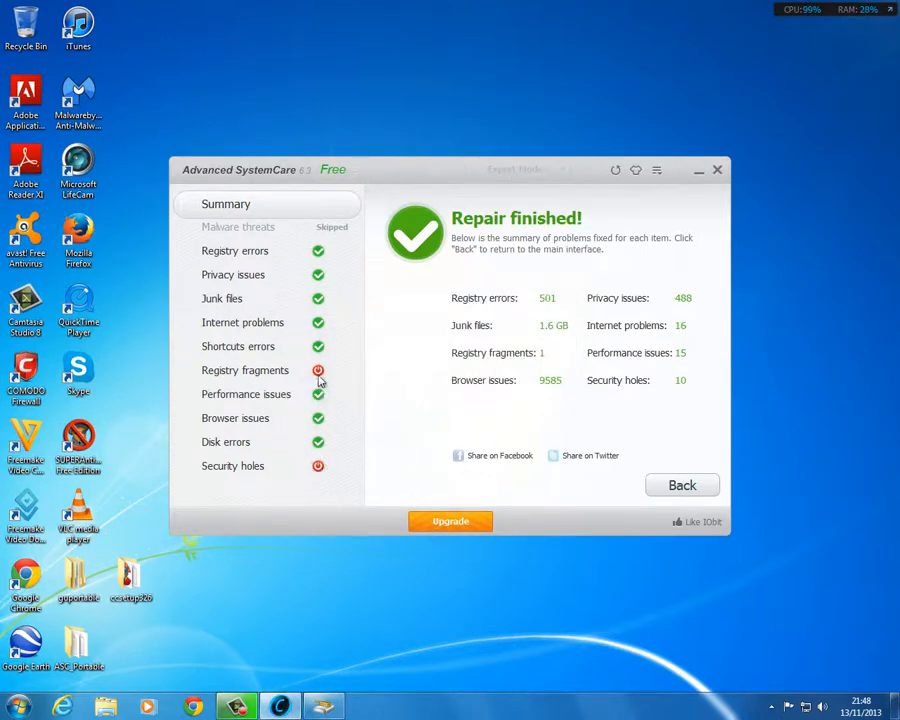
{"action": "left_click", "coordinate": [710, 492]}
{"action": "left_click", "coordinate": [446, 220]}
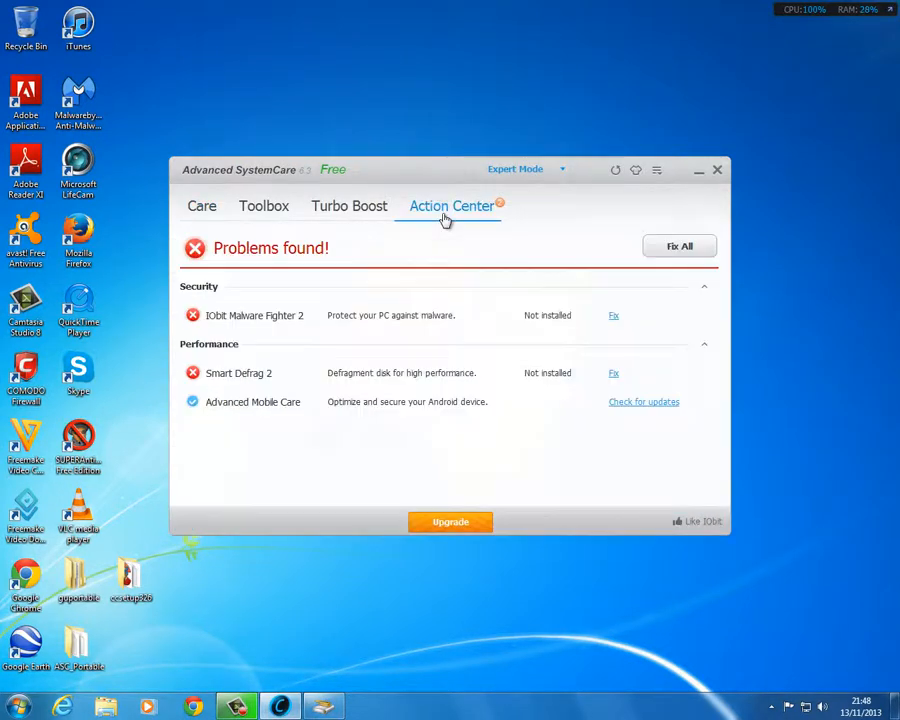
{"action": "left_click", "coordinate": [352, 208]}
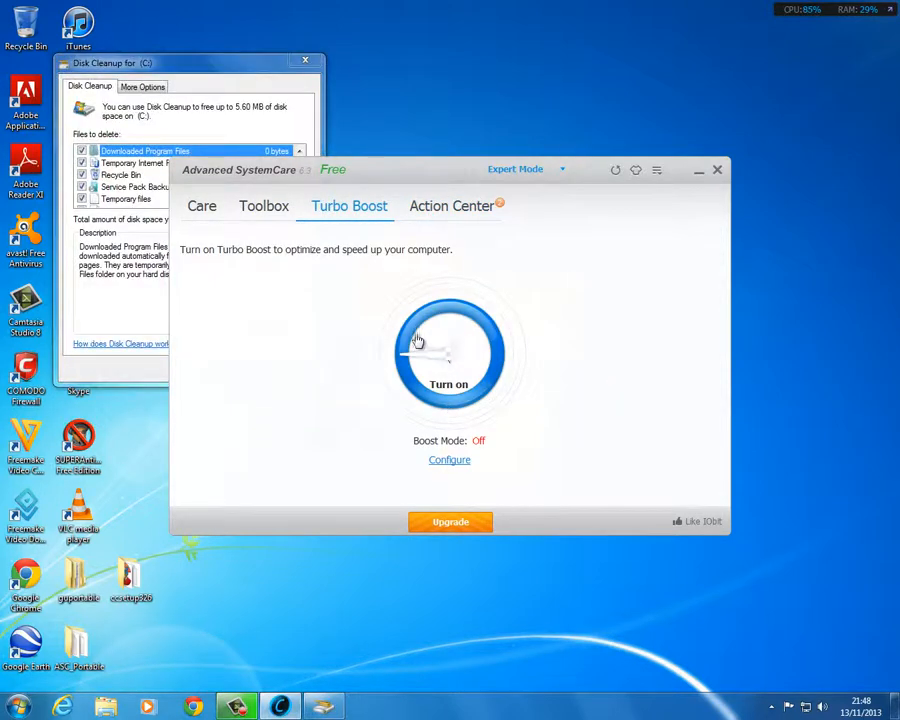
Step: Move the Advanced SystemCare window clear of Disk Cleanup, view its Toolbox utilities, and close Advanced SystemCare
{"action": "left_click", "coordinate": [207, 63]}
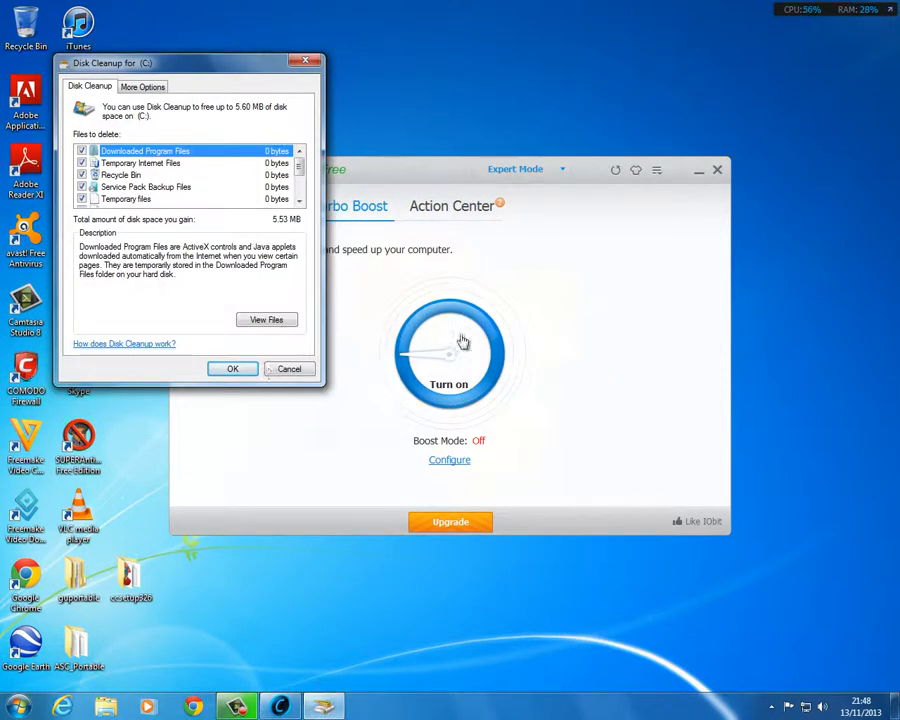
{"action": "left_click_drag", "start_coordinate": [434, 183], "coordinate": [547, 218]}
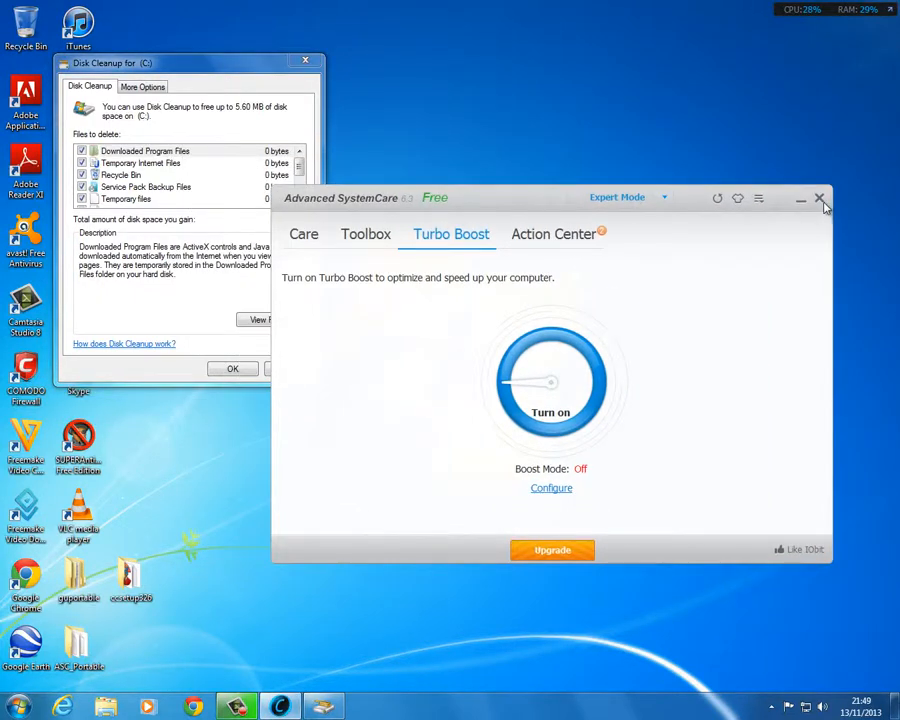
{"action": "left_click", "coordinate": [383, 236]}
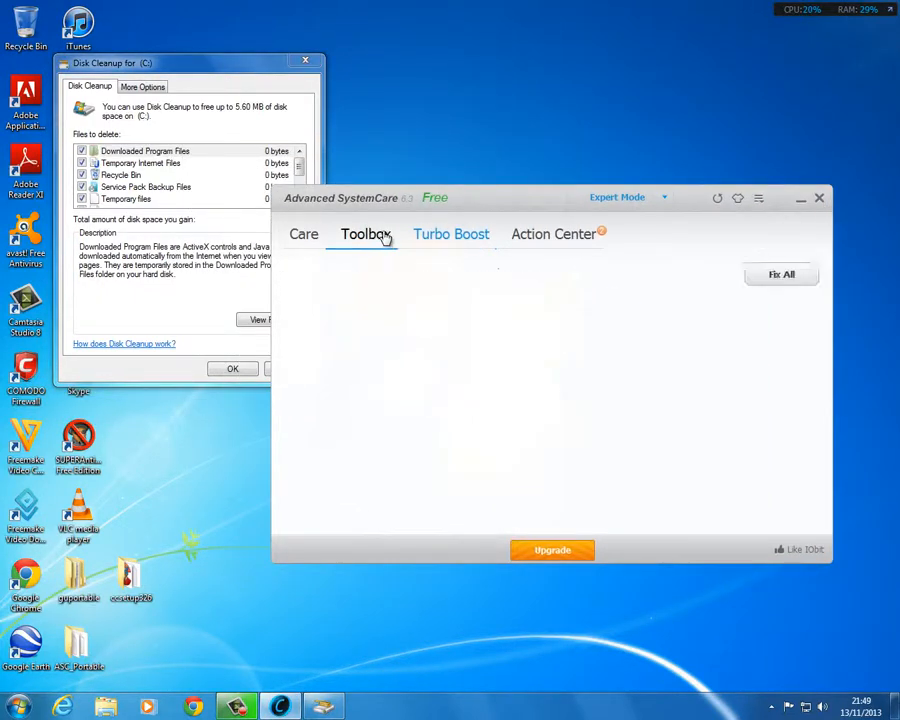
{"action": "left_click", "coordinate": [422, 235]}
{"action": "left_click", "coordinate": [386, 233]}
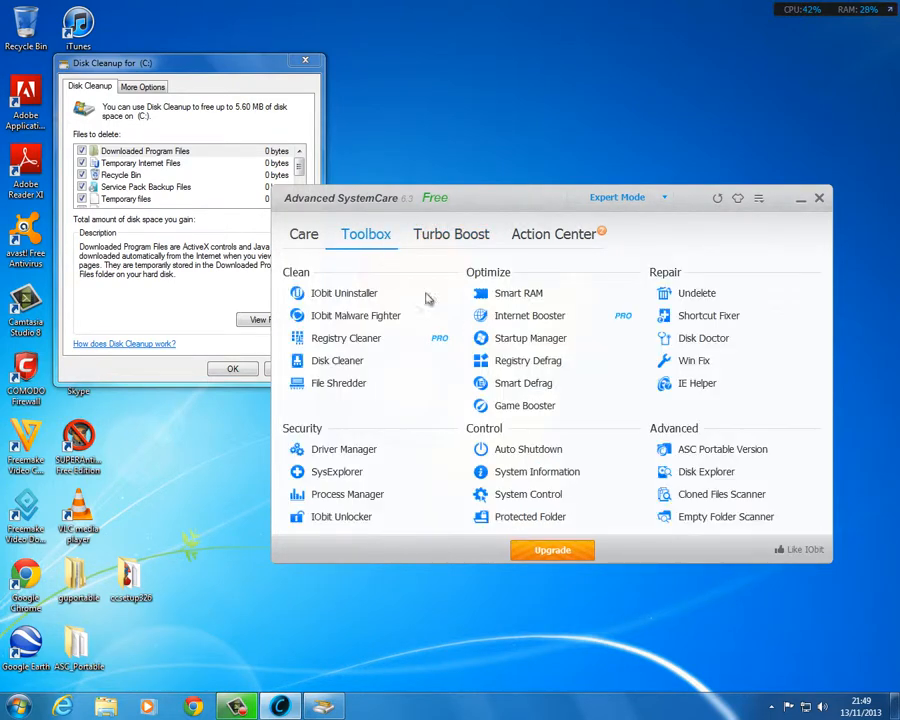
{"action": "left_click", "coordinate": [819, 198]}
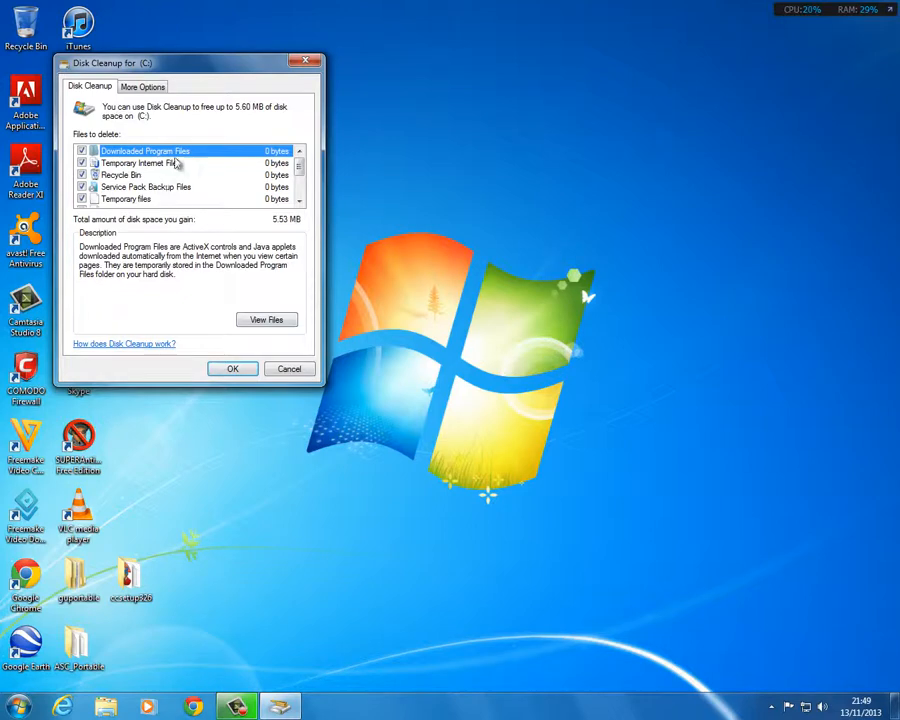
Step: In Disk Cleanup for drive C:, delete all but the most recent restore point and run the cleanup of the selected files
{"action": "scroll", "coordinate": [190, 218], "scroll_direction": "down", "scroll_amount": 1}
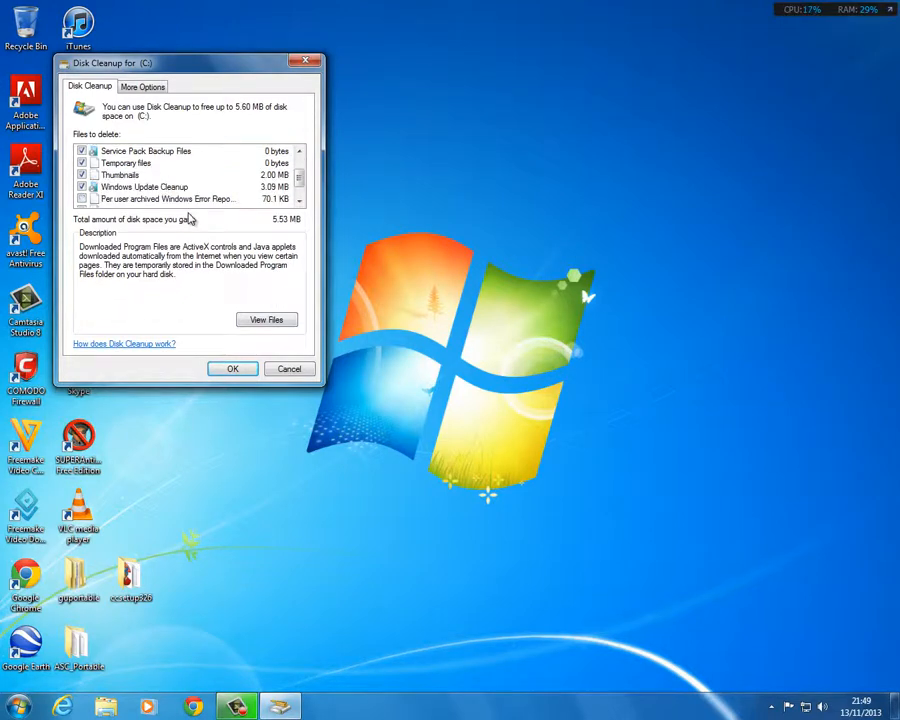
{"action": "scroll", "coordinate": [82, 205], "scroll_direction": "up", "scroll_amount": 1}
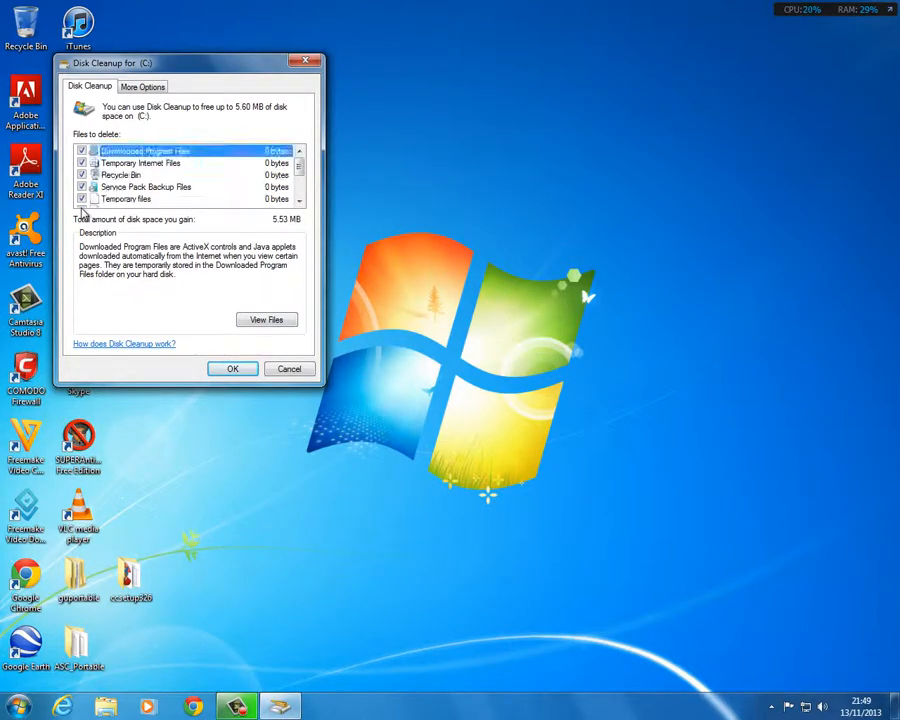
{"action": "scroll", "coordinate": [82, 205], "scroll_direction": "down", "scroll_amount": 2}
{"action": "scroll", "coordinate": [82, 147], "scroll_direction": "up", "scroll_amount": 1}
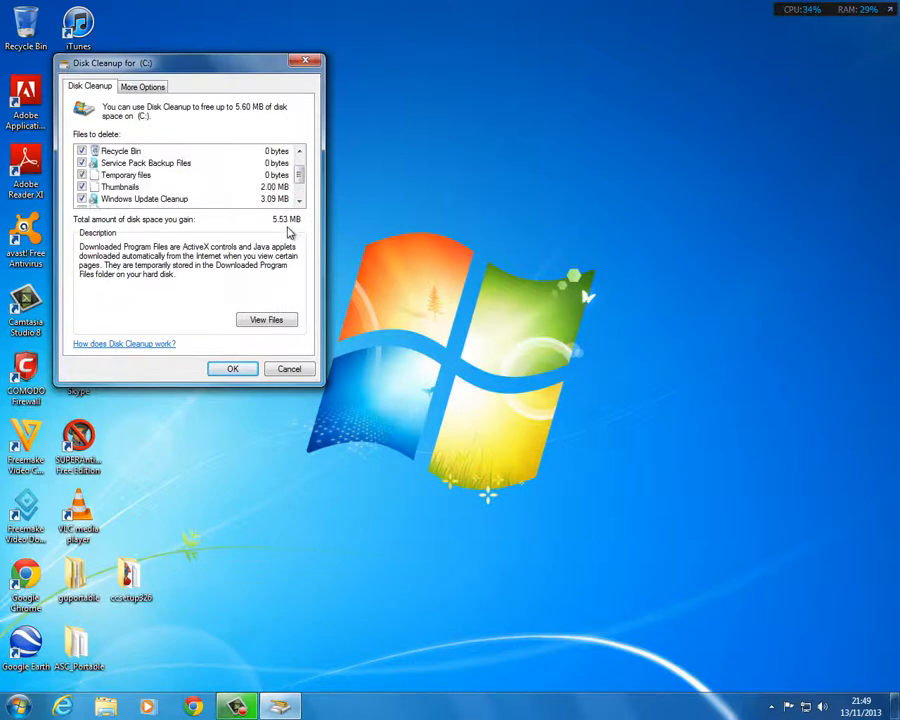
{"action": "left_click", "coordinate": [150, 88]}
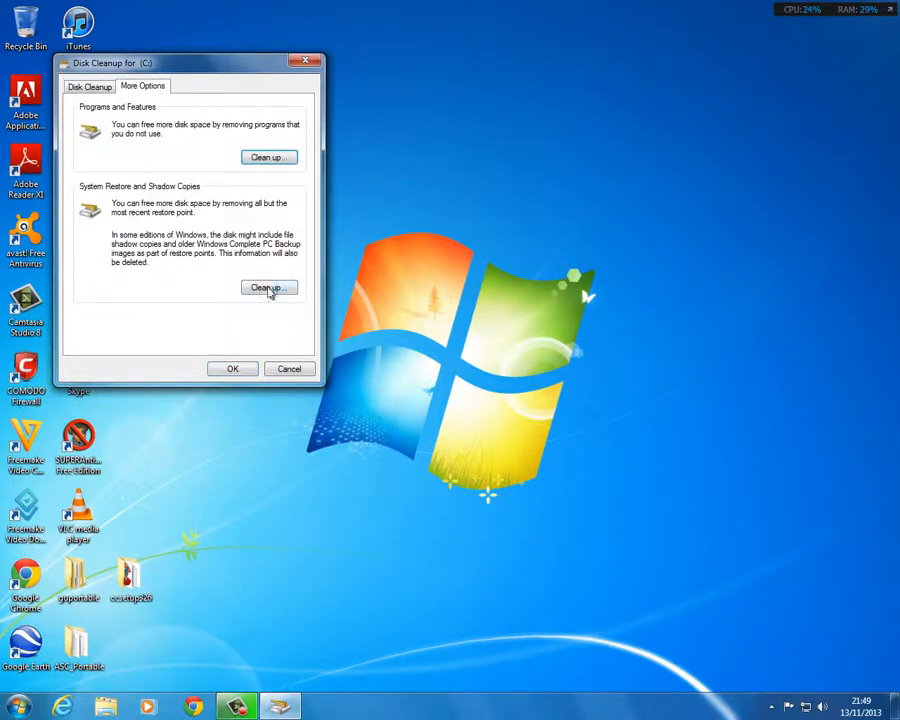
{"action": "left_click", "coordinate": [268, 287]}
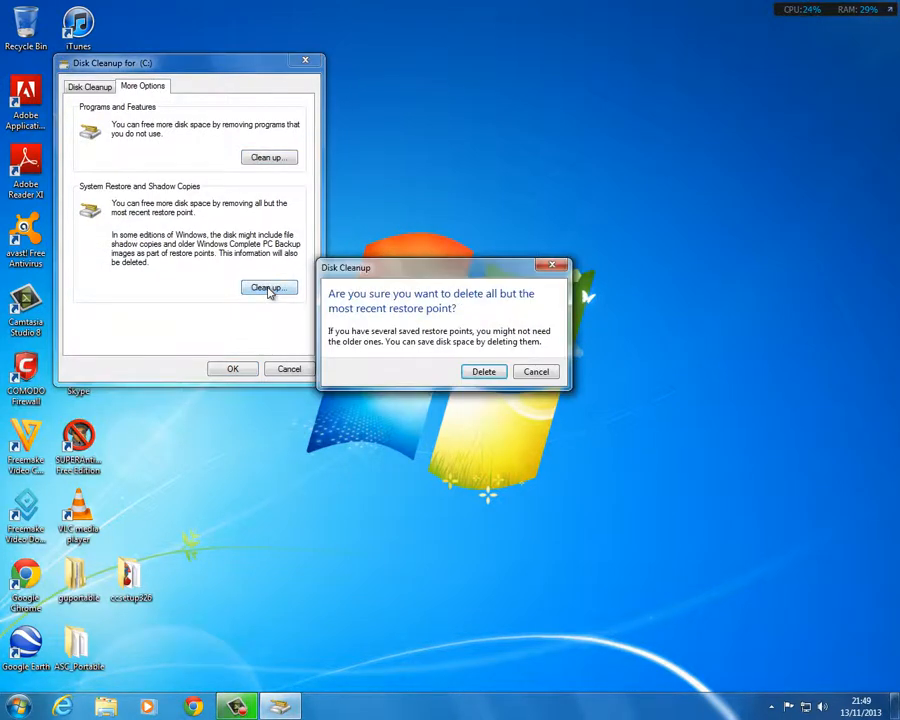
{"action": "left_click", "coordinate": [481, 372]}
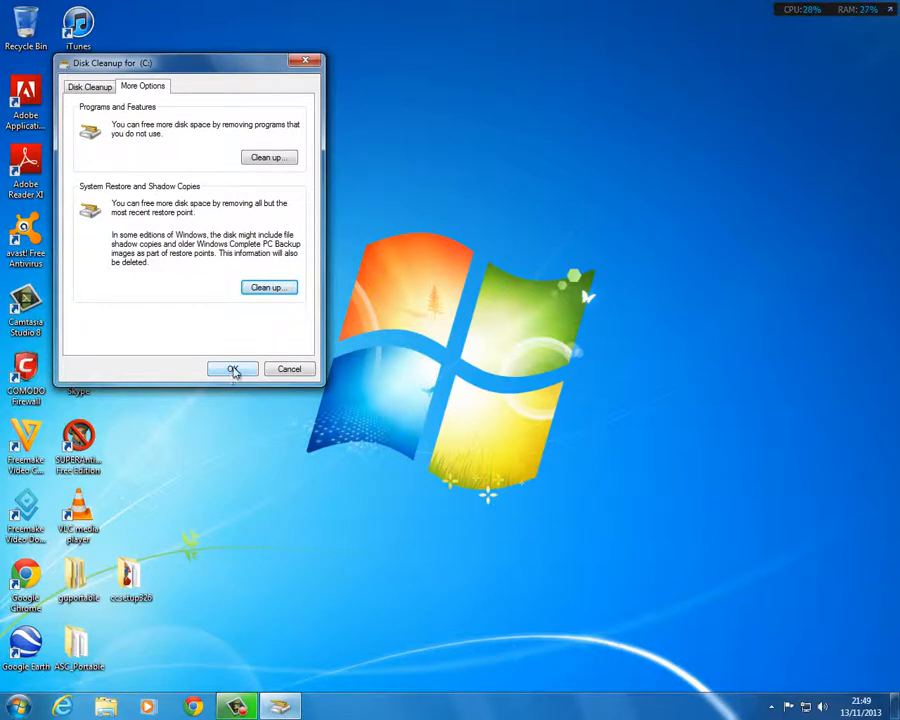
{"action": "left_click", "coordinate": [233, 371]}
{"action": "left_click", "coordinate": [497, 369]}
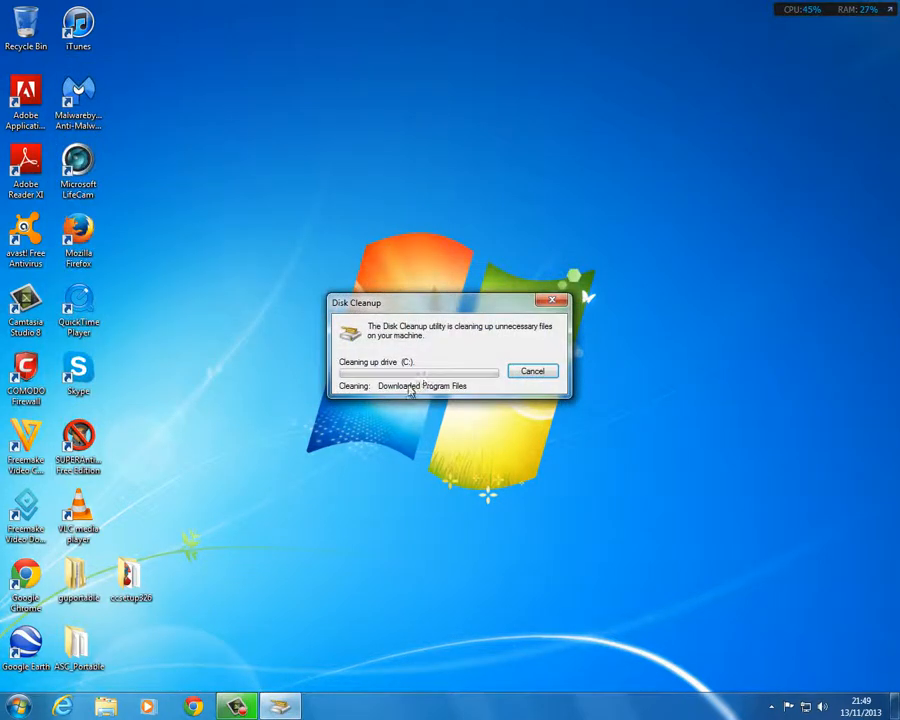